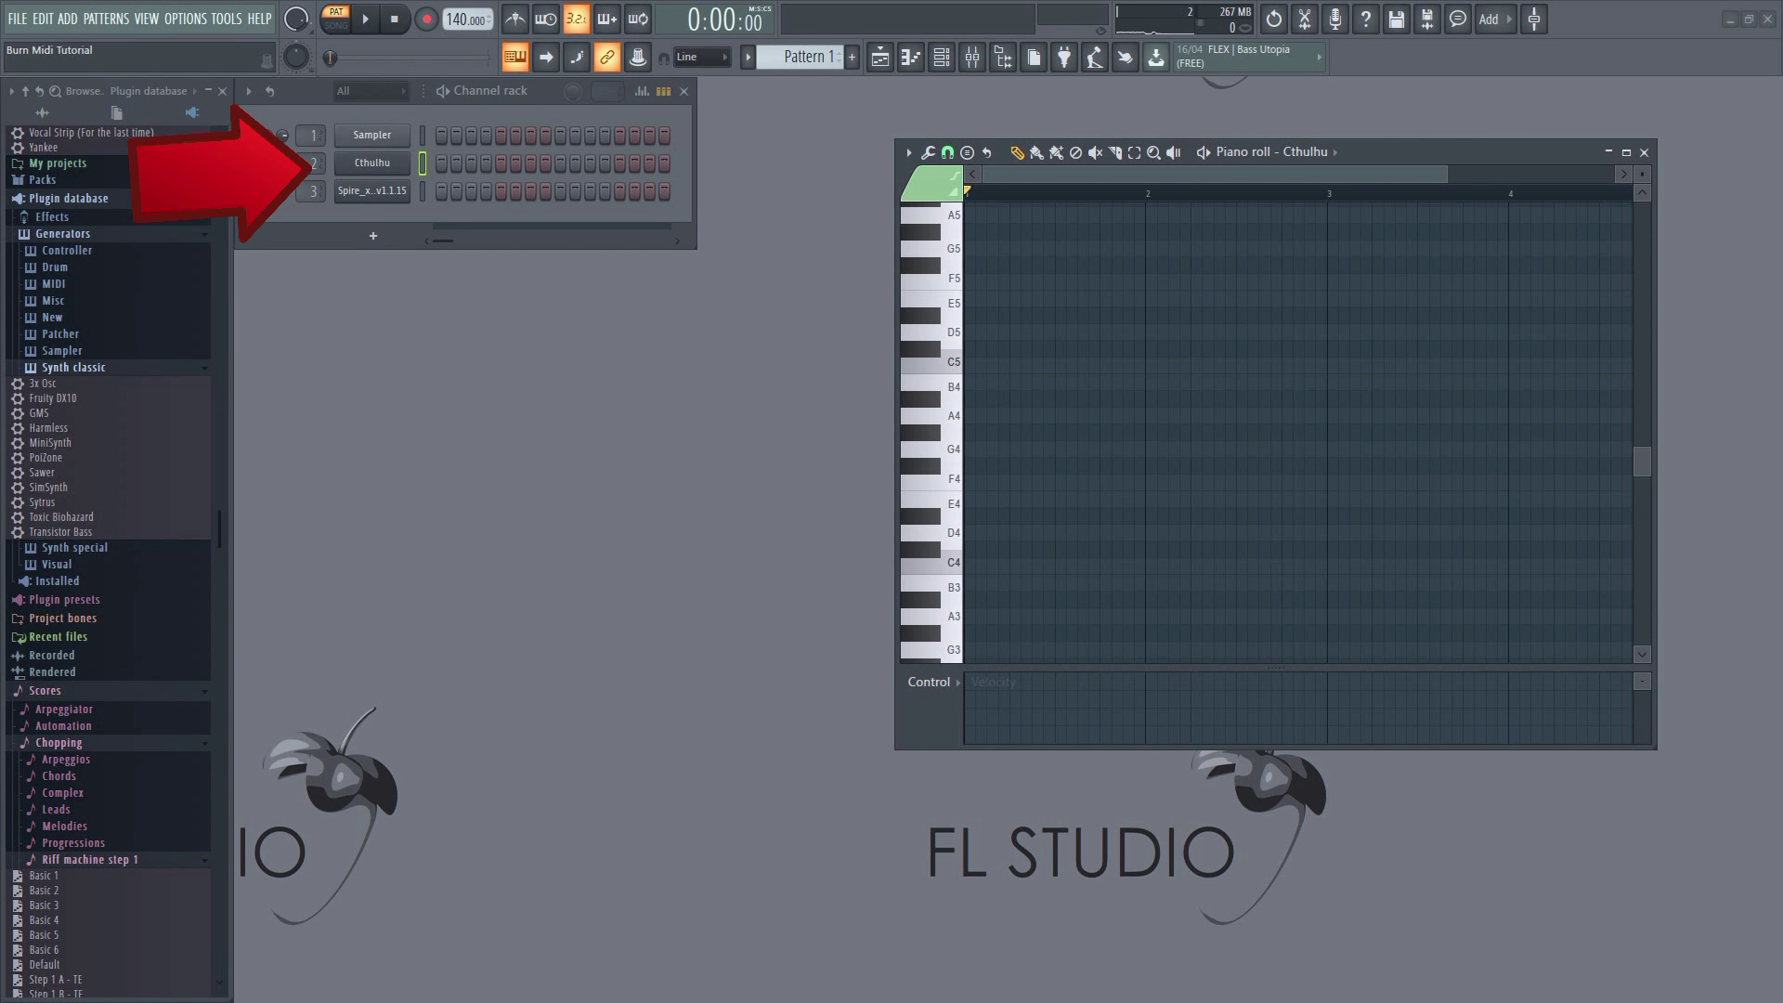
# - Open Cthulhu and play piano-roll keys to hear its chords, including D min
pyautogui.click(371, 163)
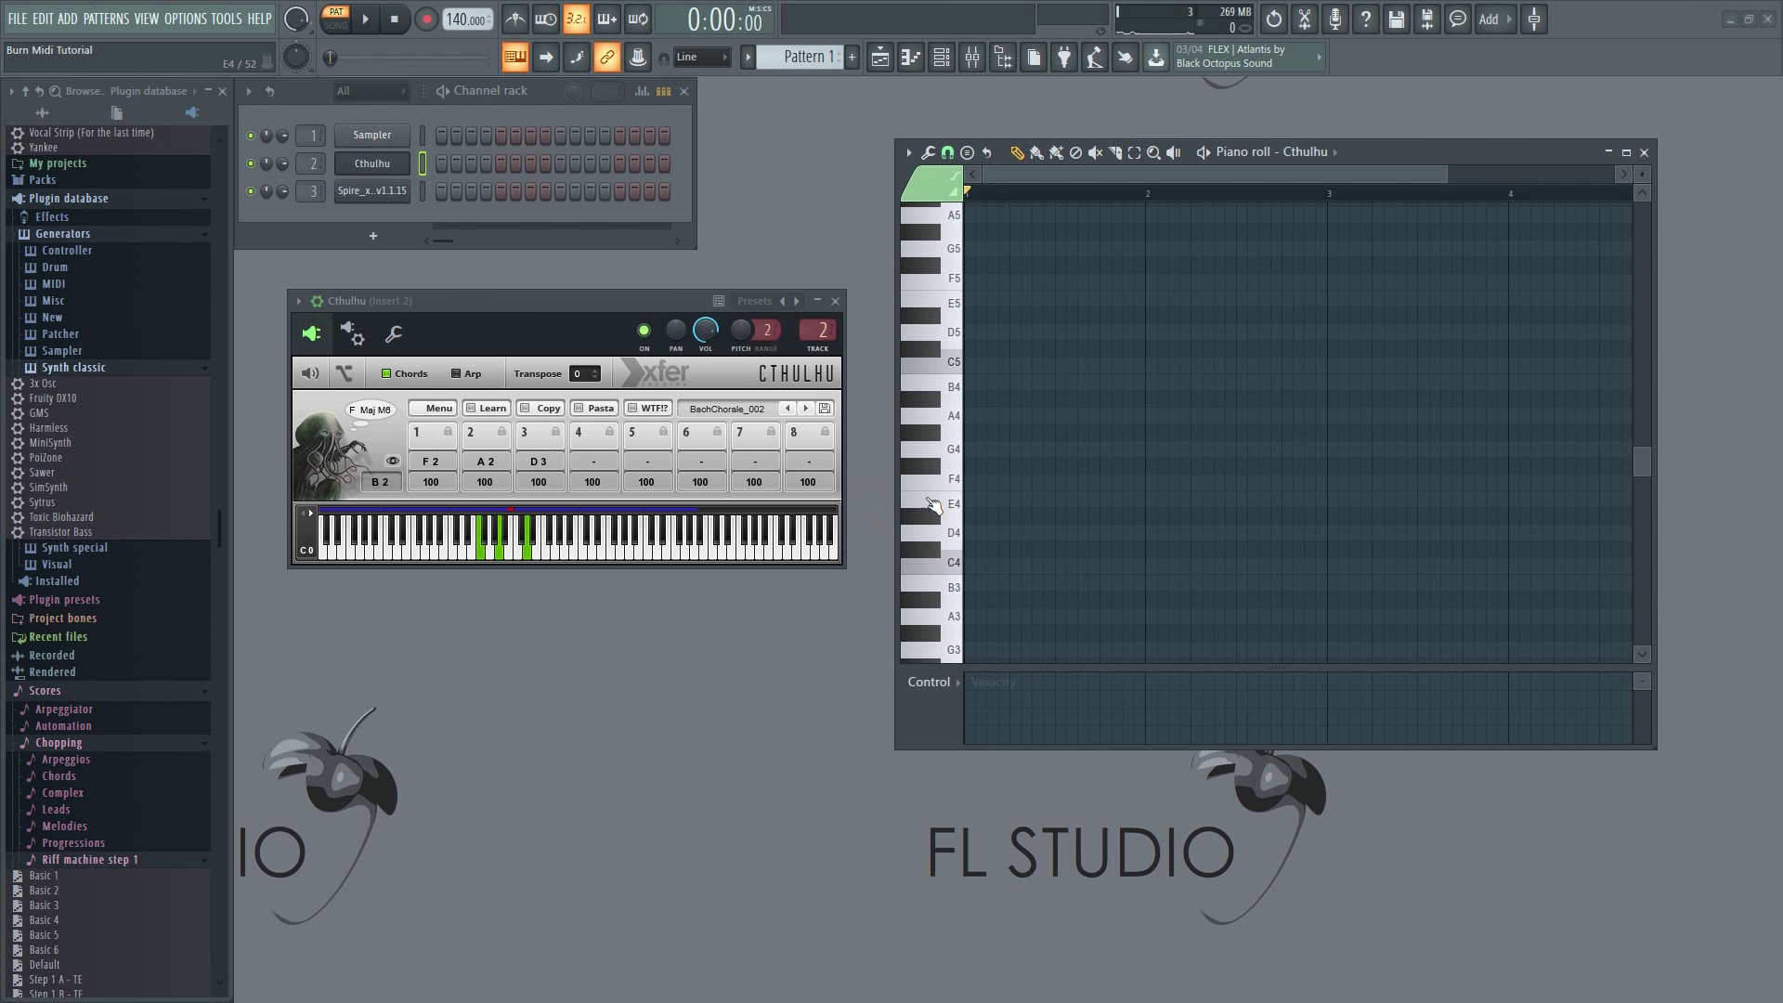
pyautogui.click(936, 482)
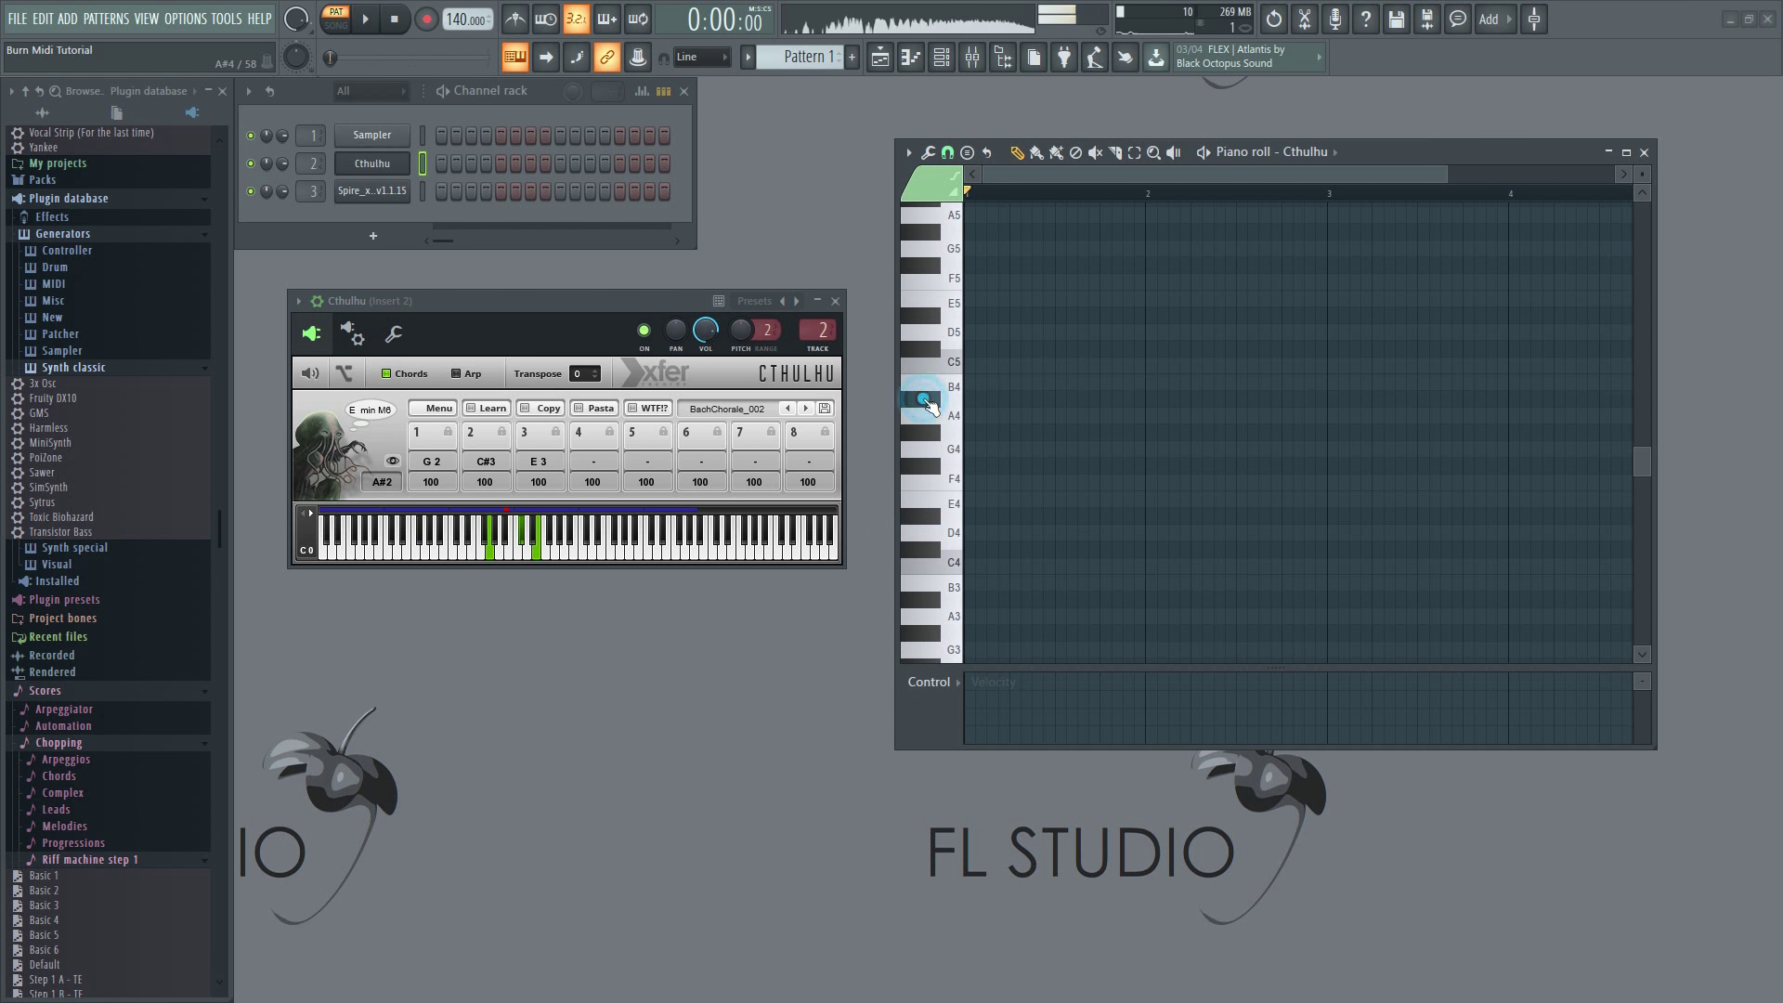
pyautogui.click(920, 351)
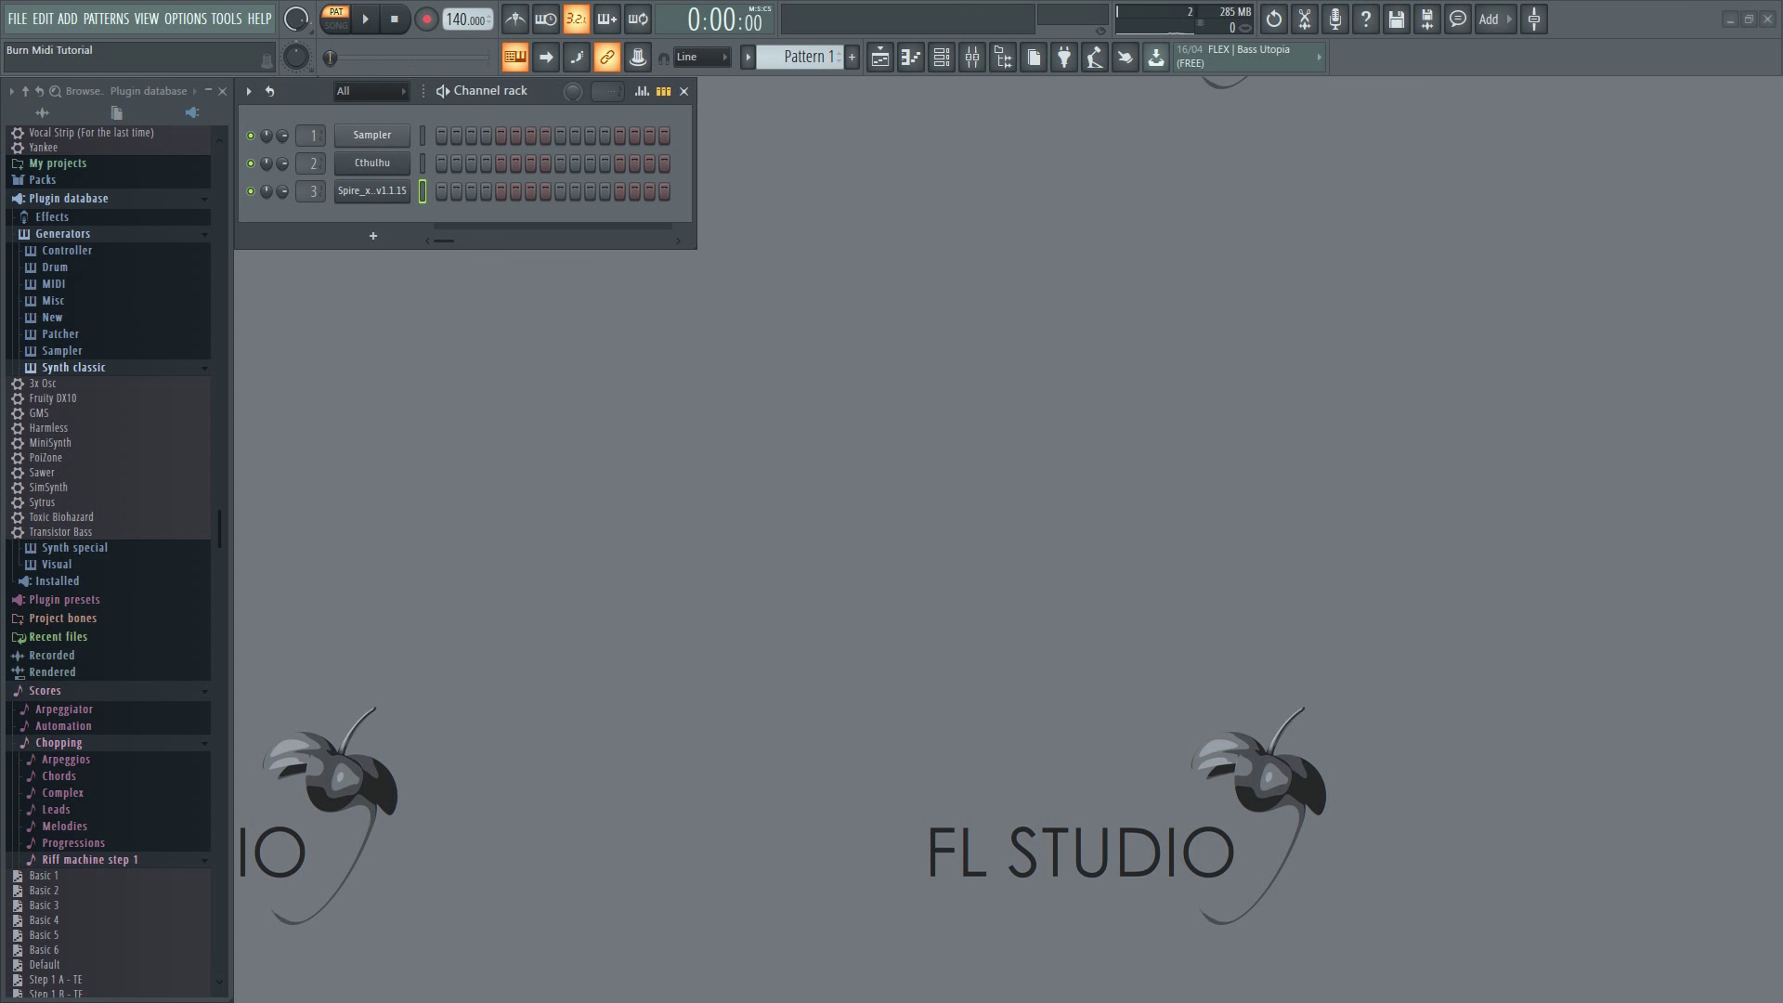
pyautogui.click(397, 192)
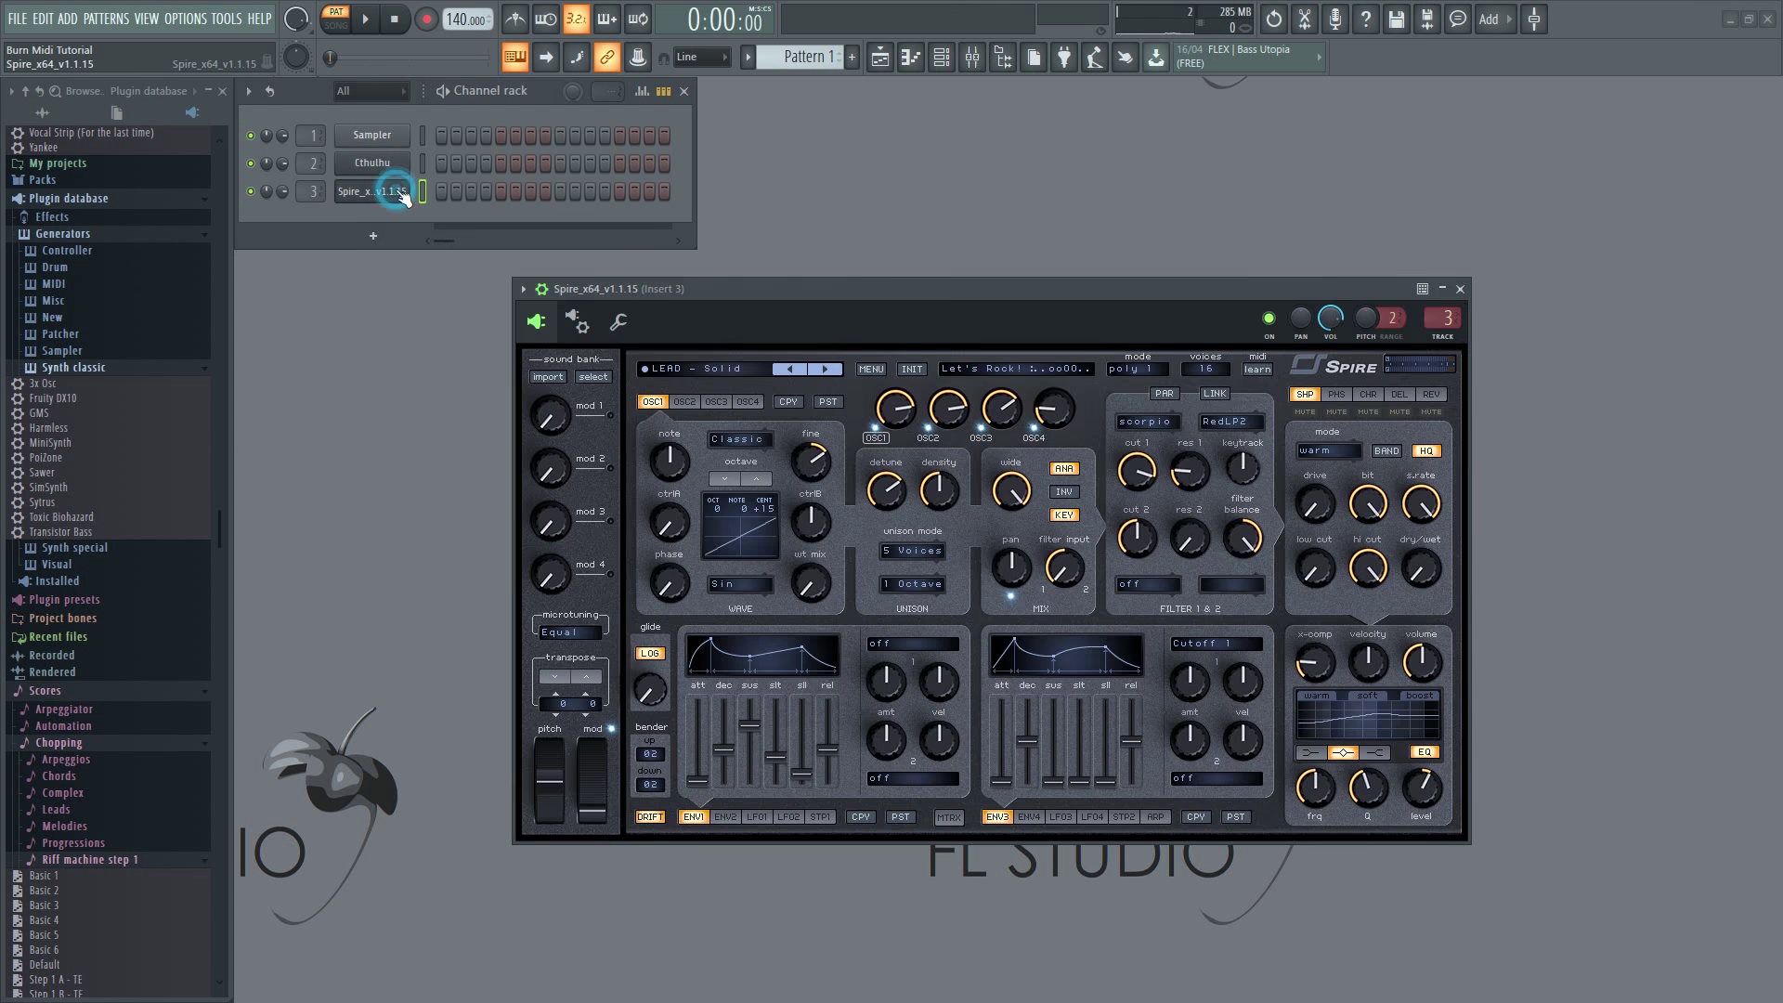
pyautogui.press('x')
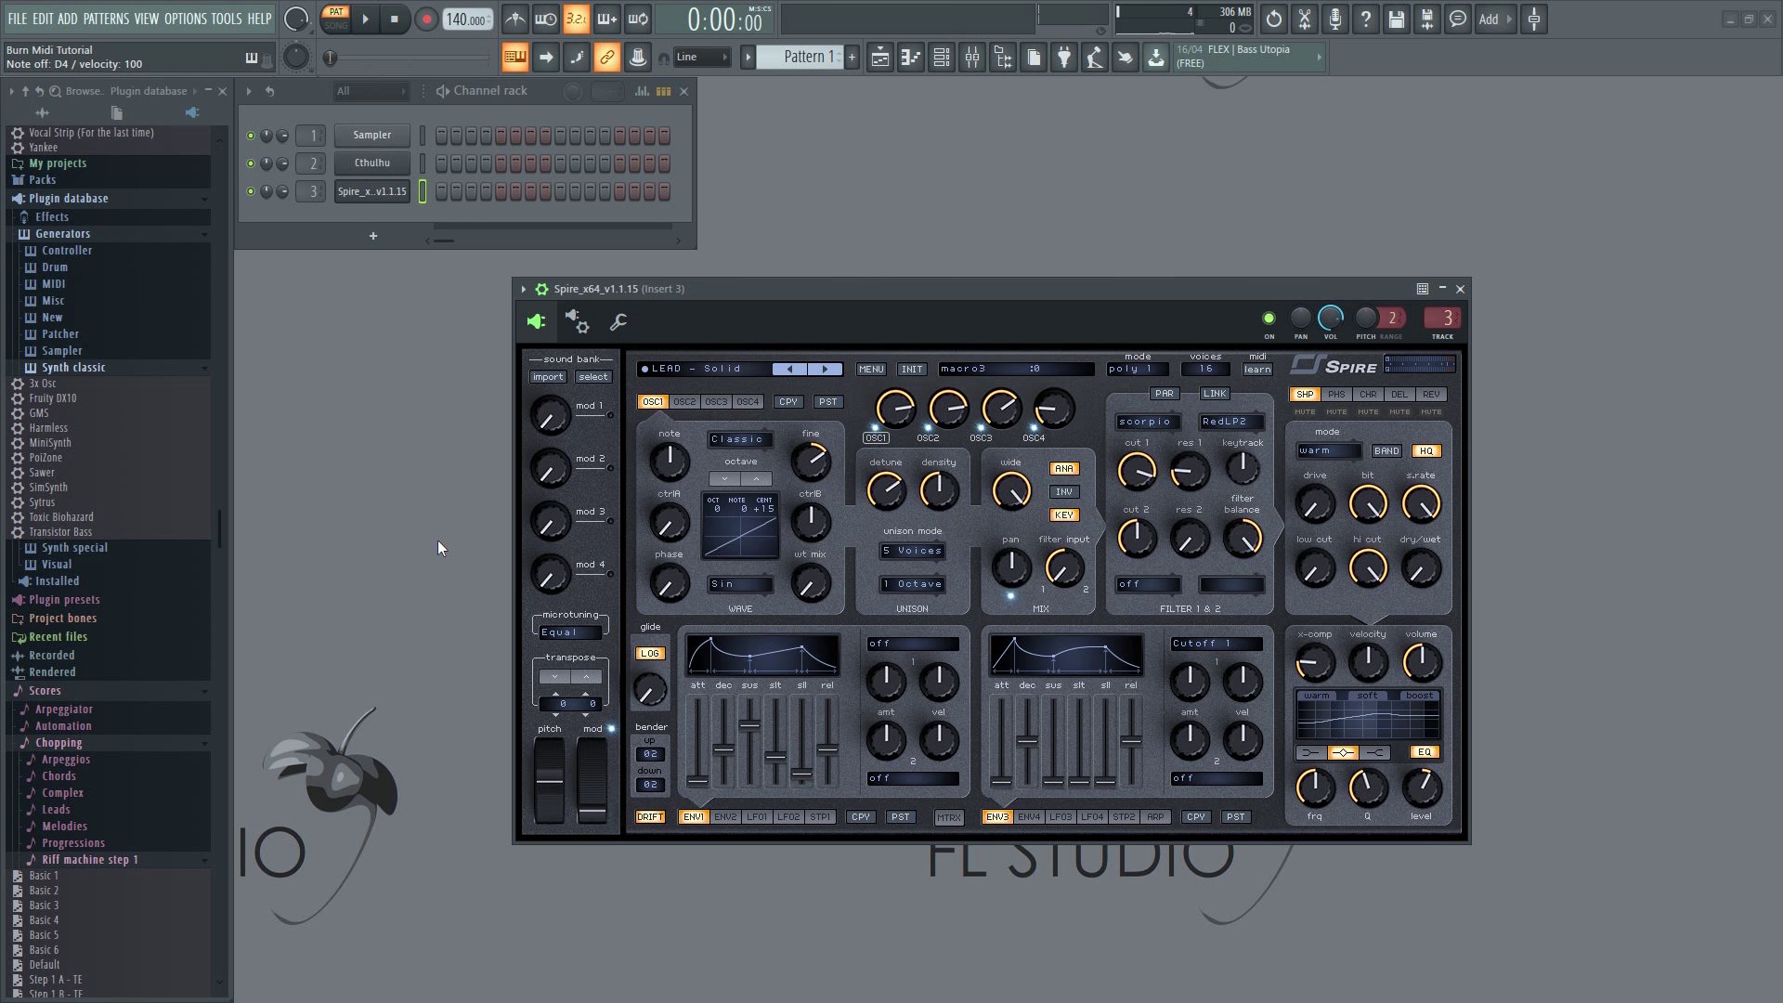
pyautogui.click(1459, 289)
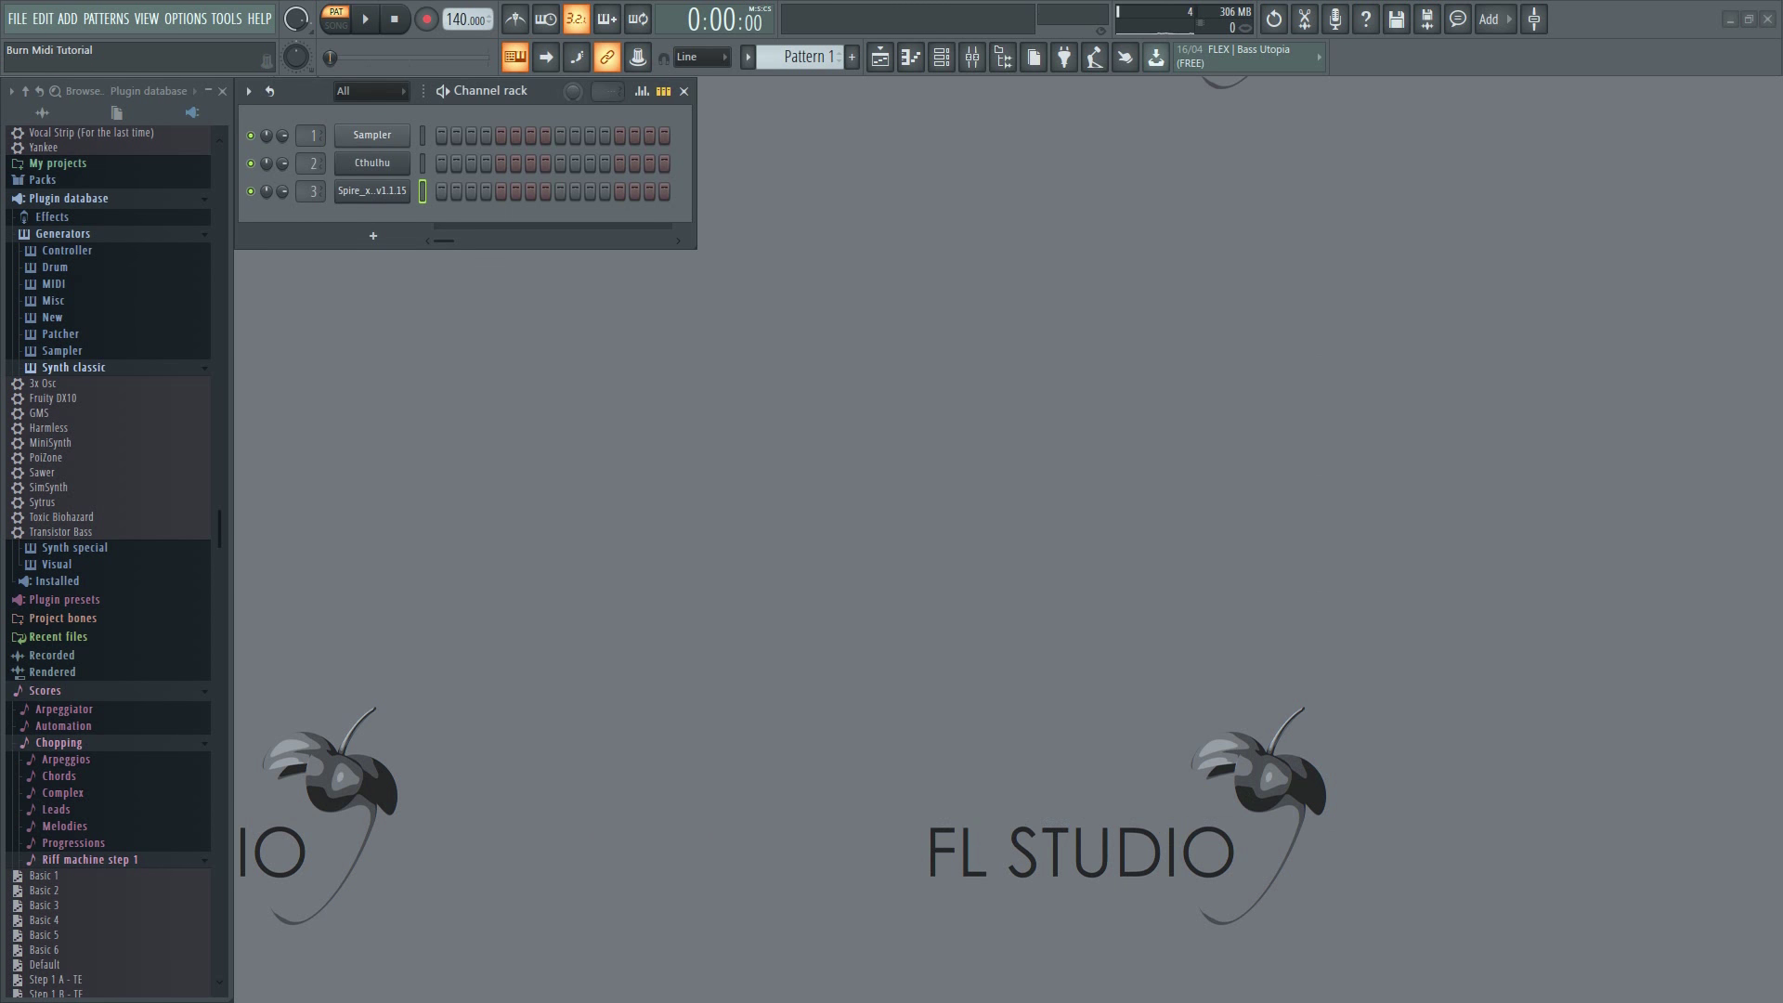
# - Set Cthulhu's MIDI output port to 2 in its wrapper settings, back on the chord view
pyautogui.click(374, 164)
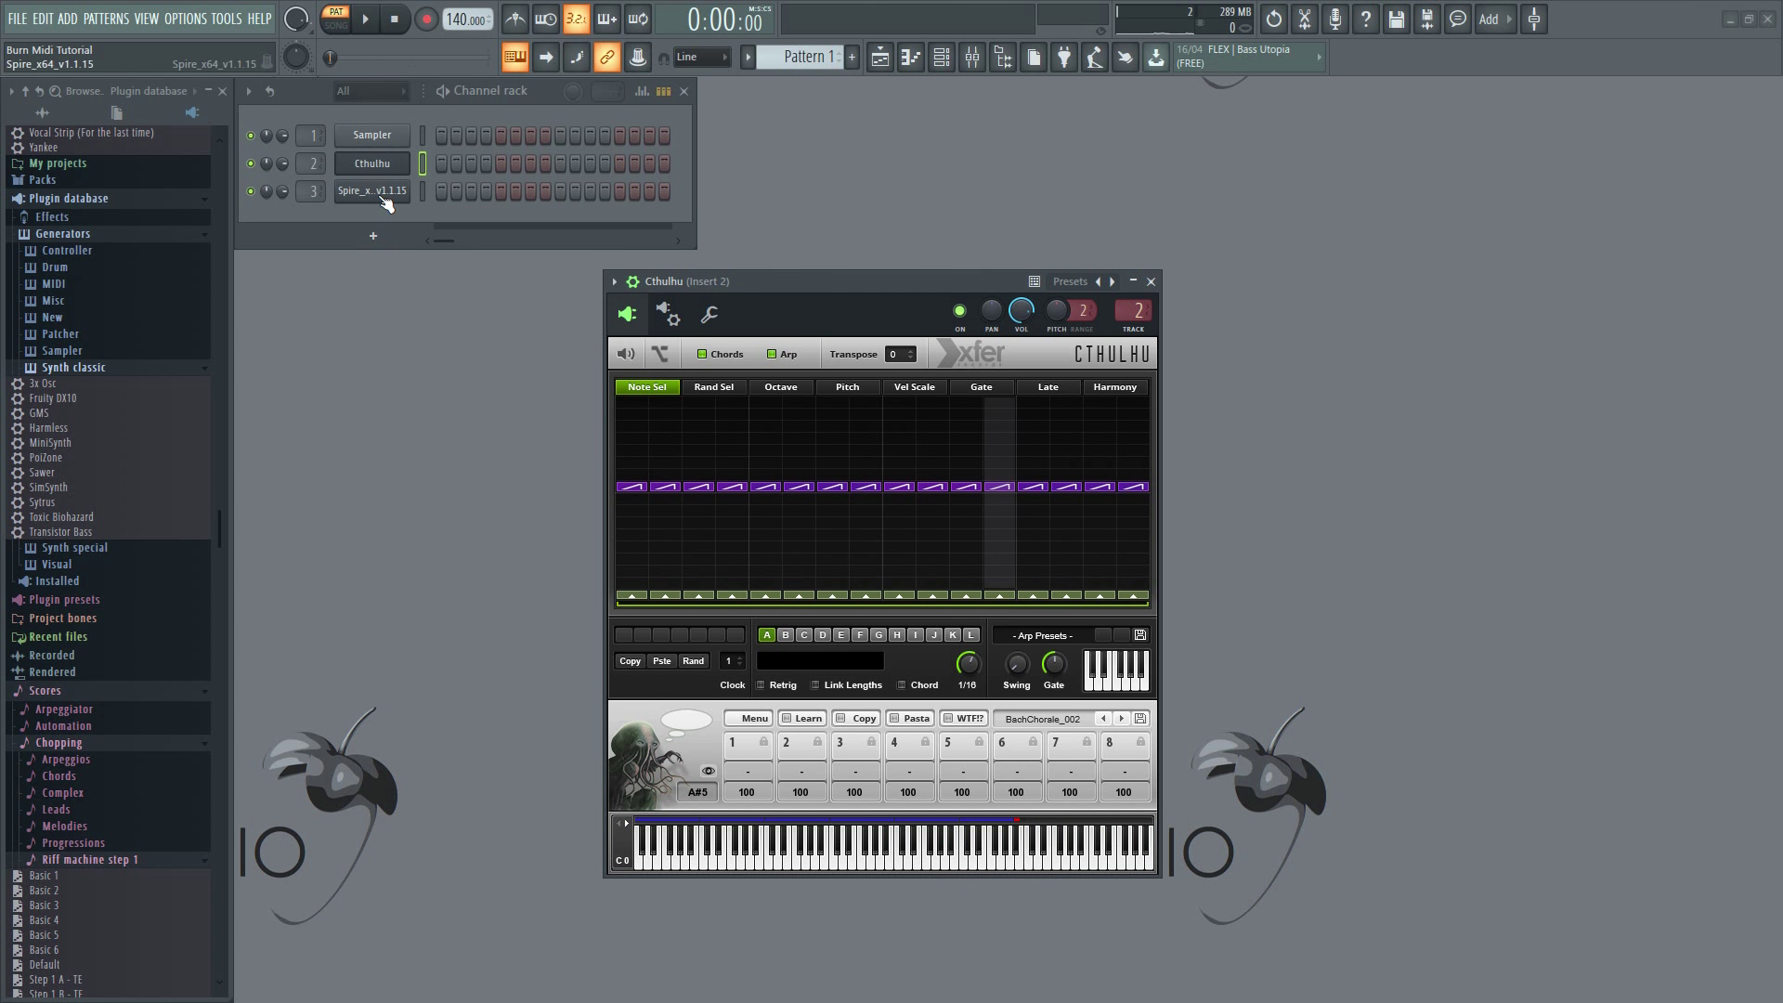
pyautogui.click(670, 313)
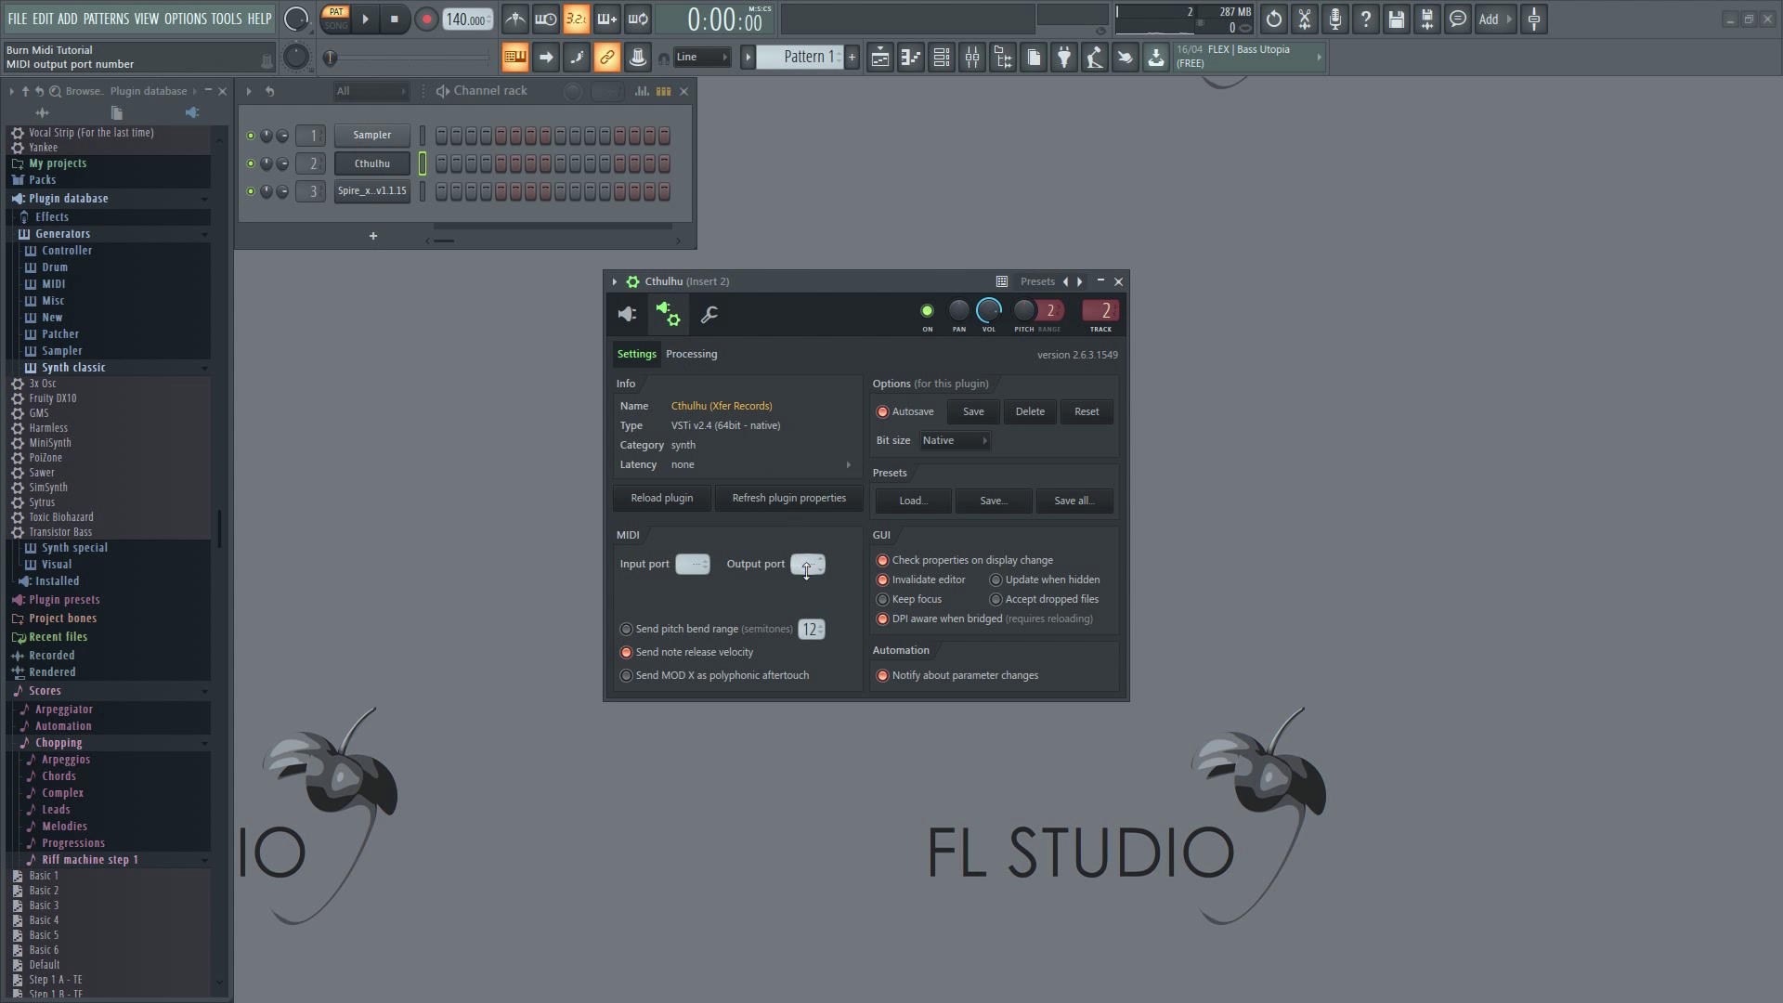
pyautogui.moveTo(806, 568); pyautogui.dragTo(806, 546)
pyautogui.click(627, 315)
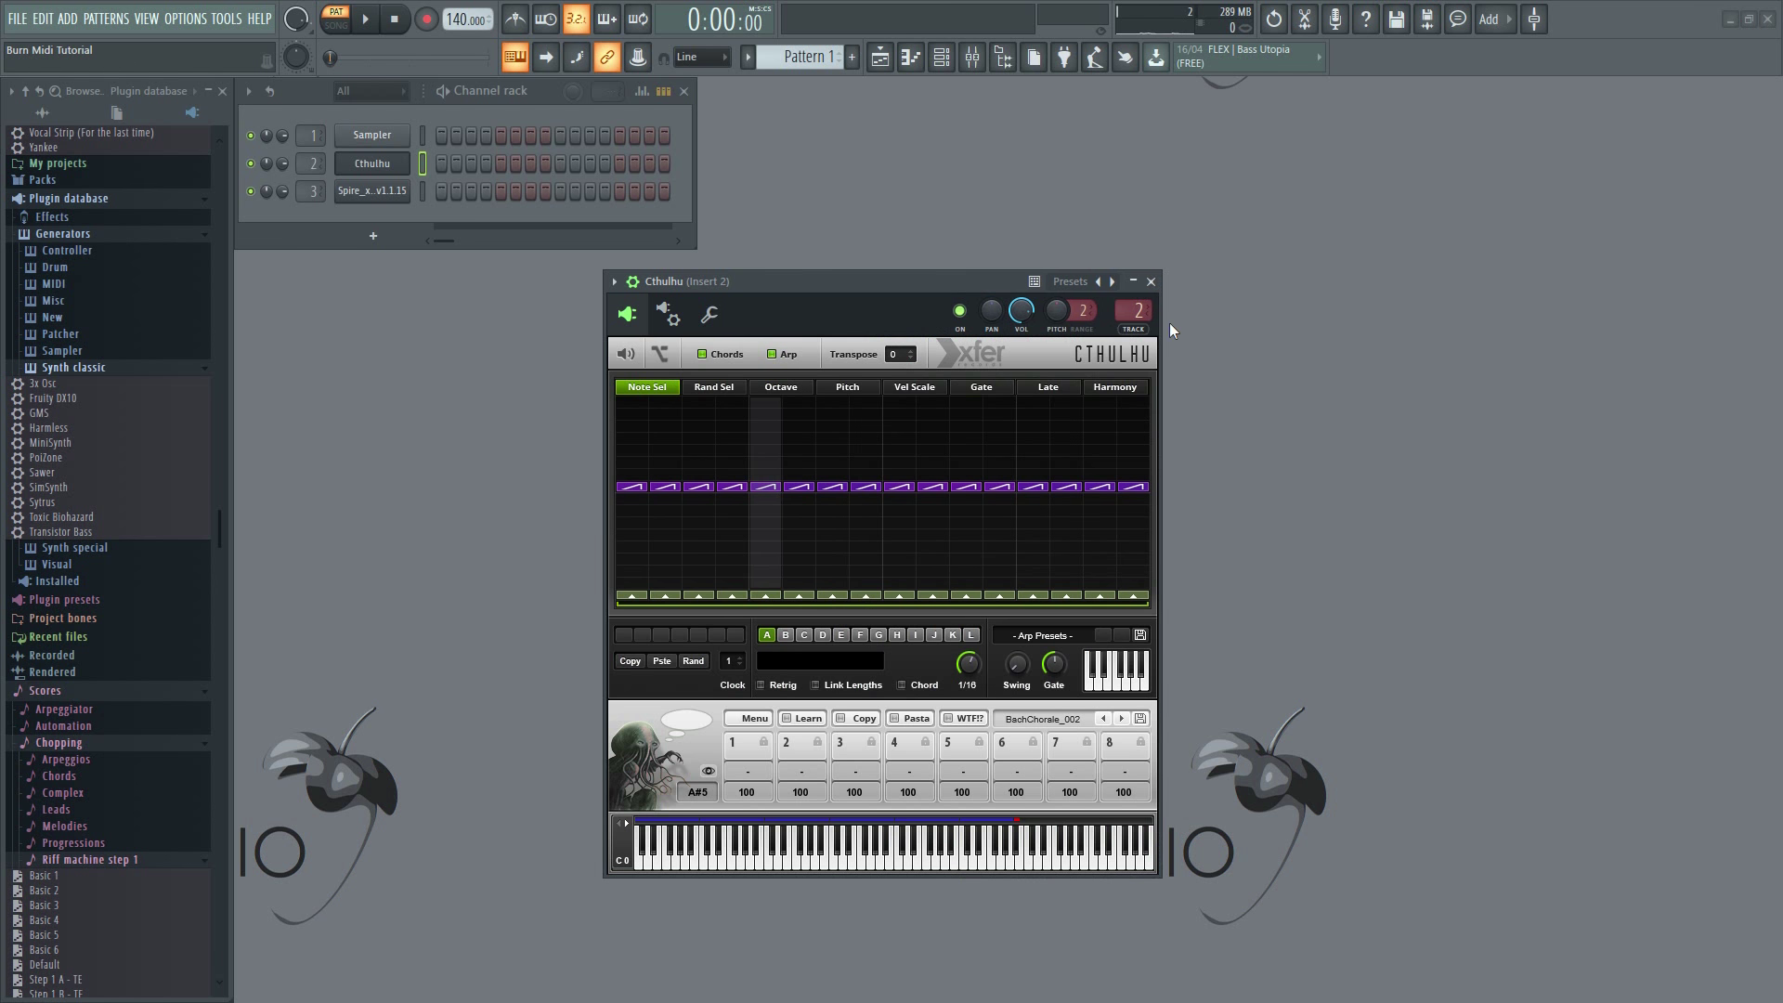
# - Set Spire's MIDI input port to 1 to receive Cthulhu, then close Spire
pyautogui.click(1150, 281)
pyautogui.click(386, 202)
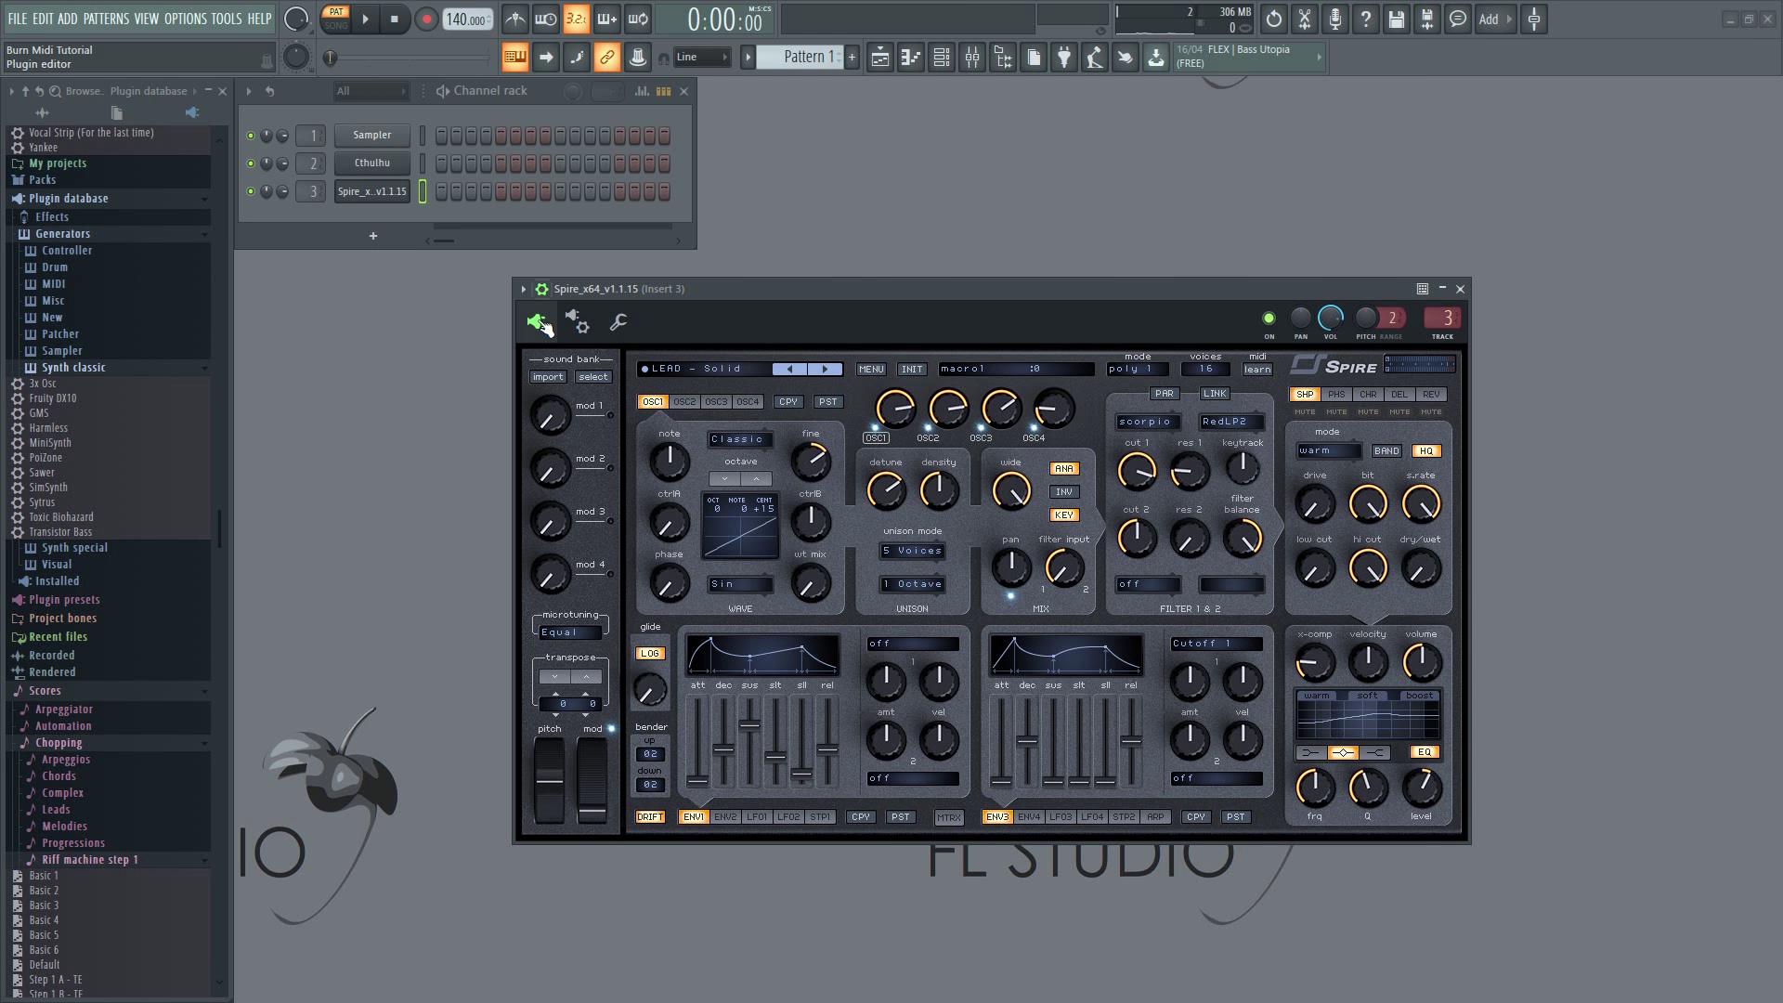
pyautogui.click(585, 330)
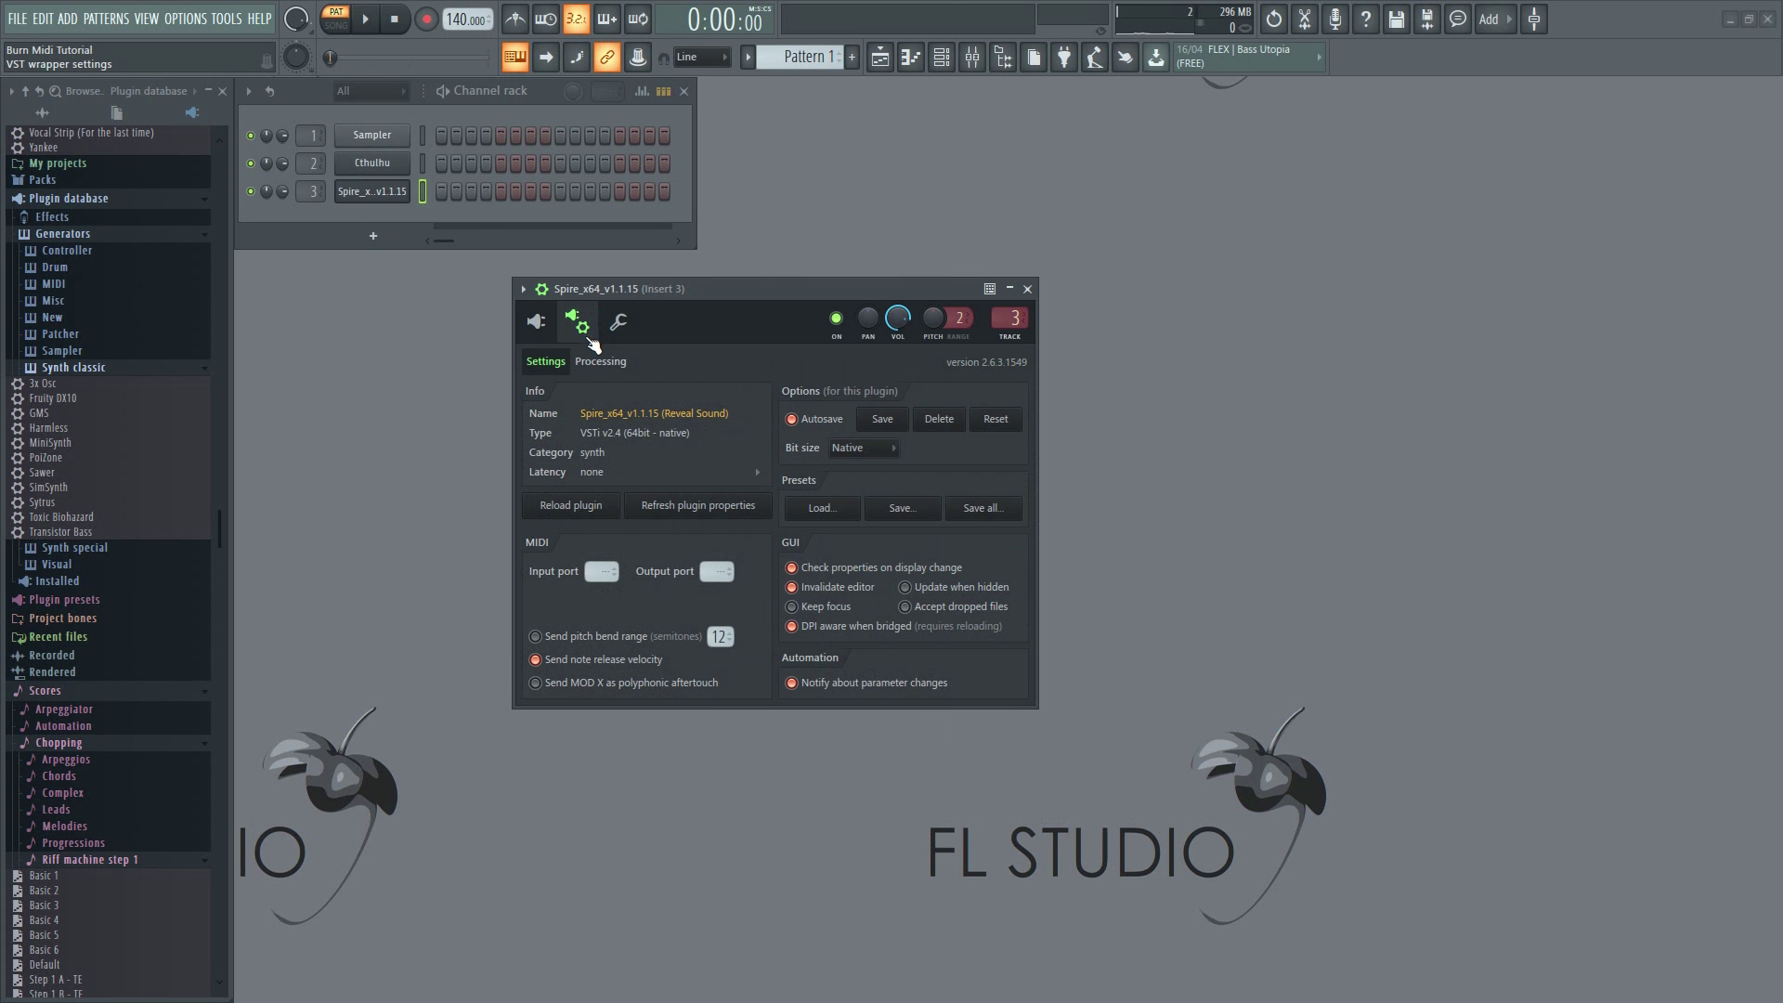
pyautogui.click(597, 573)
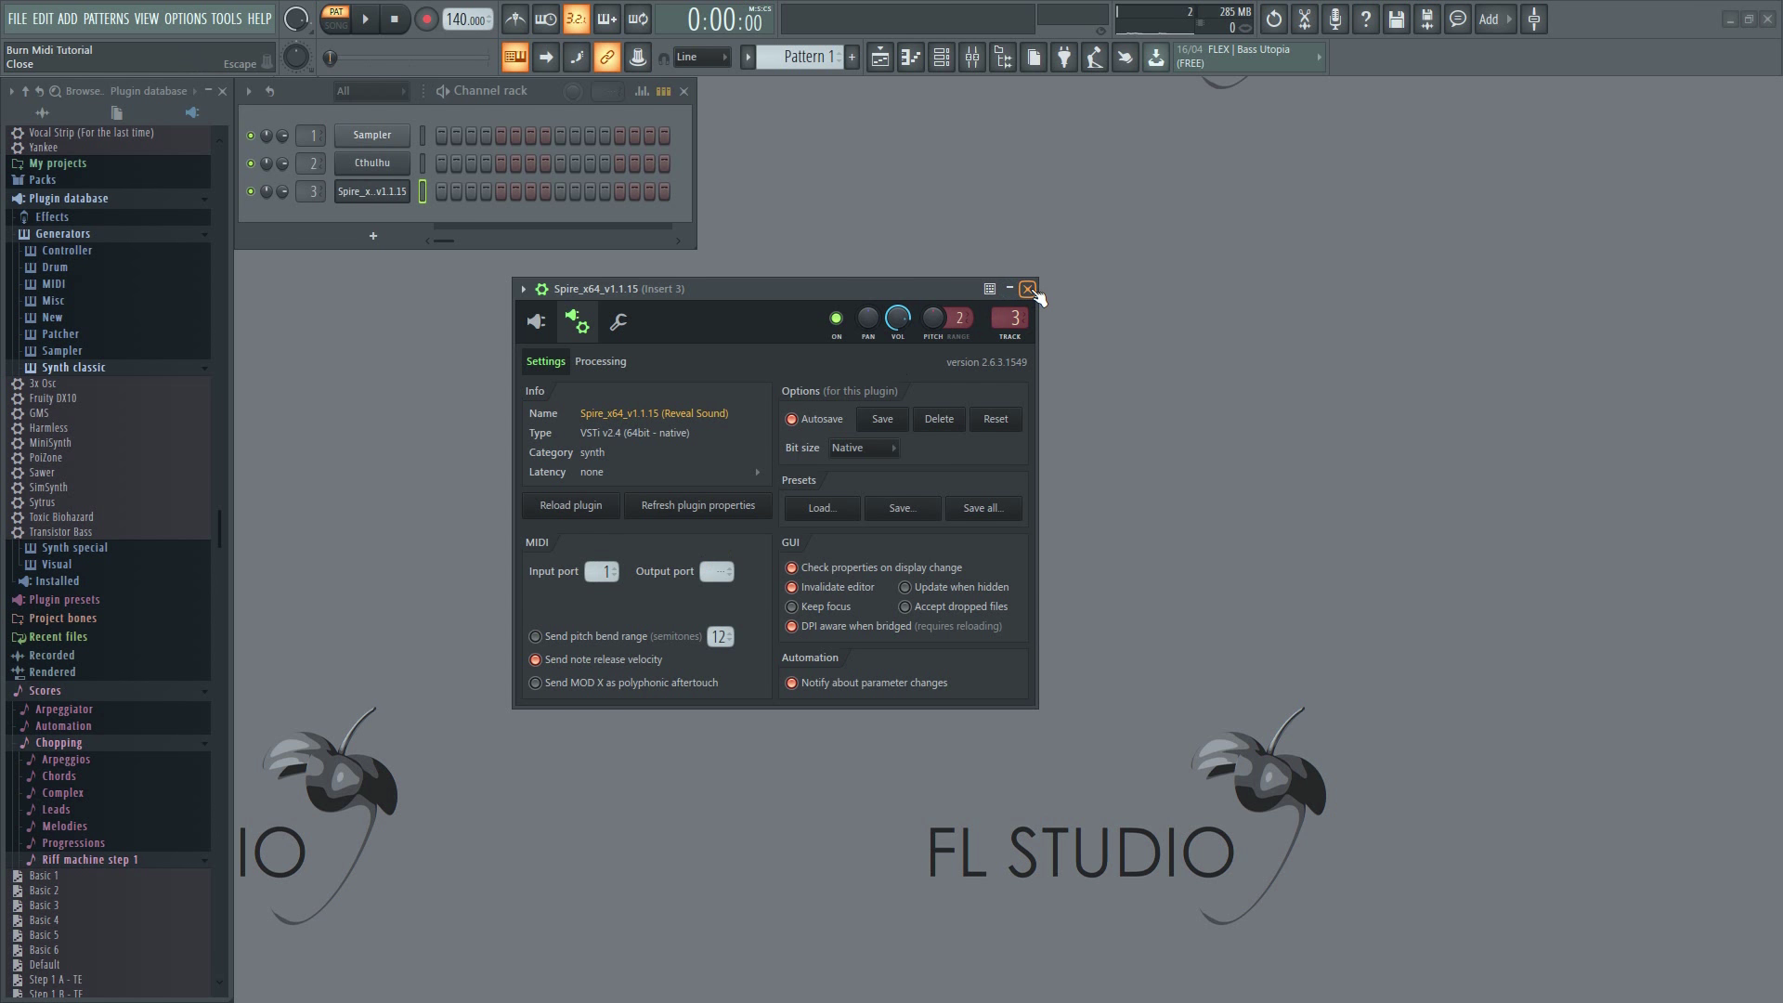
pyautogui.click(536, 321)
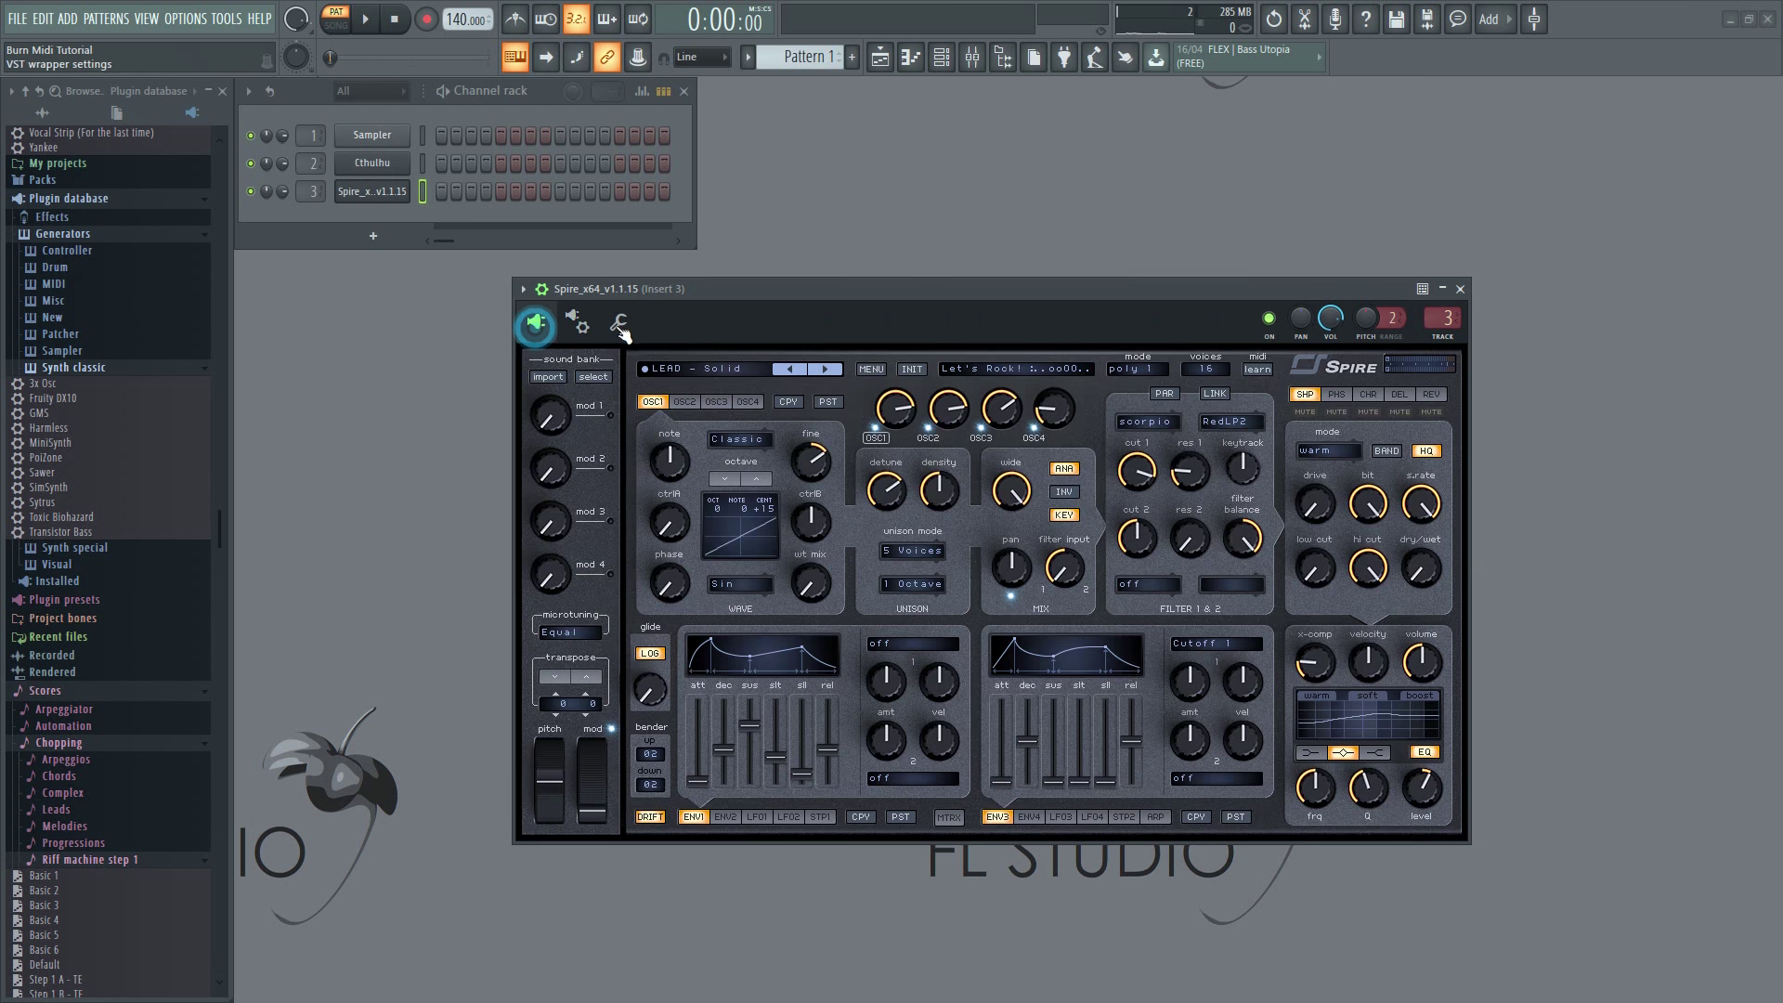
pyautogui.click(1460, 290)
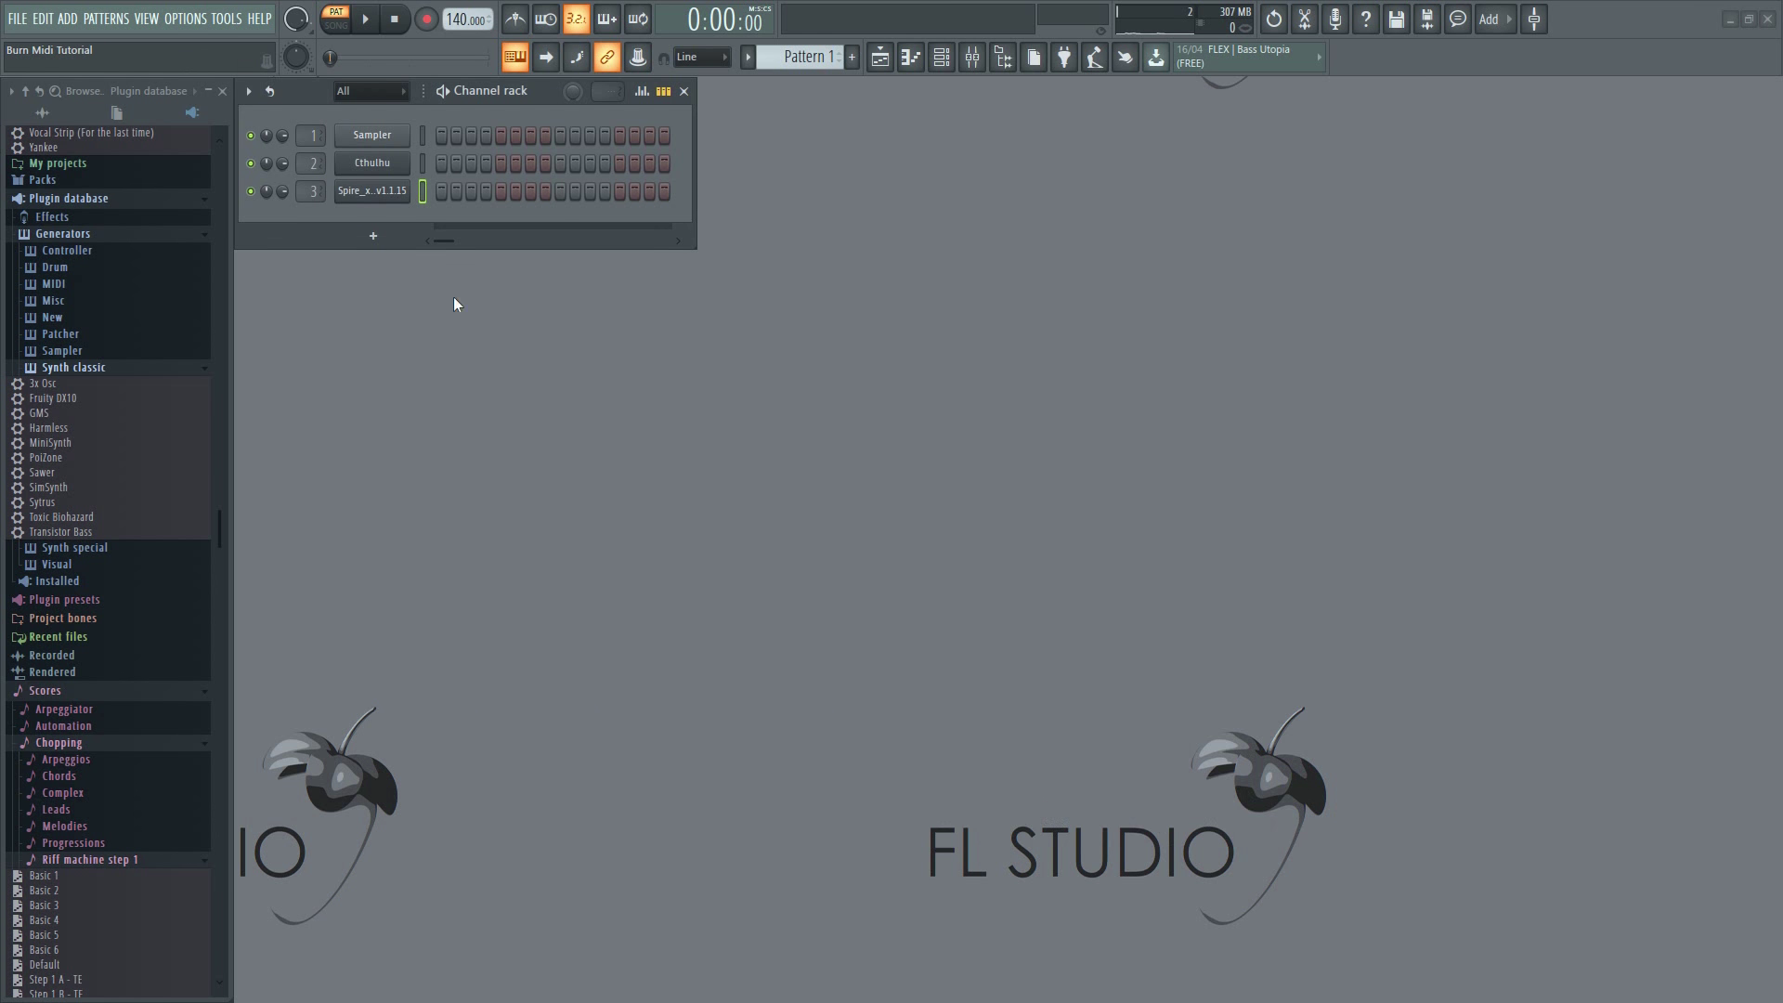
# - Uncheck Cthulhu's Arp and keep the BachChorale_002 chord preset
pyautogui.click(372, 164)
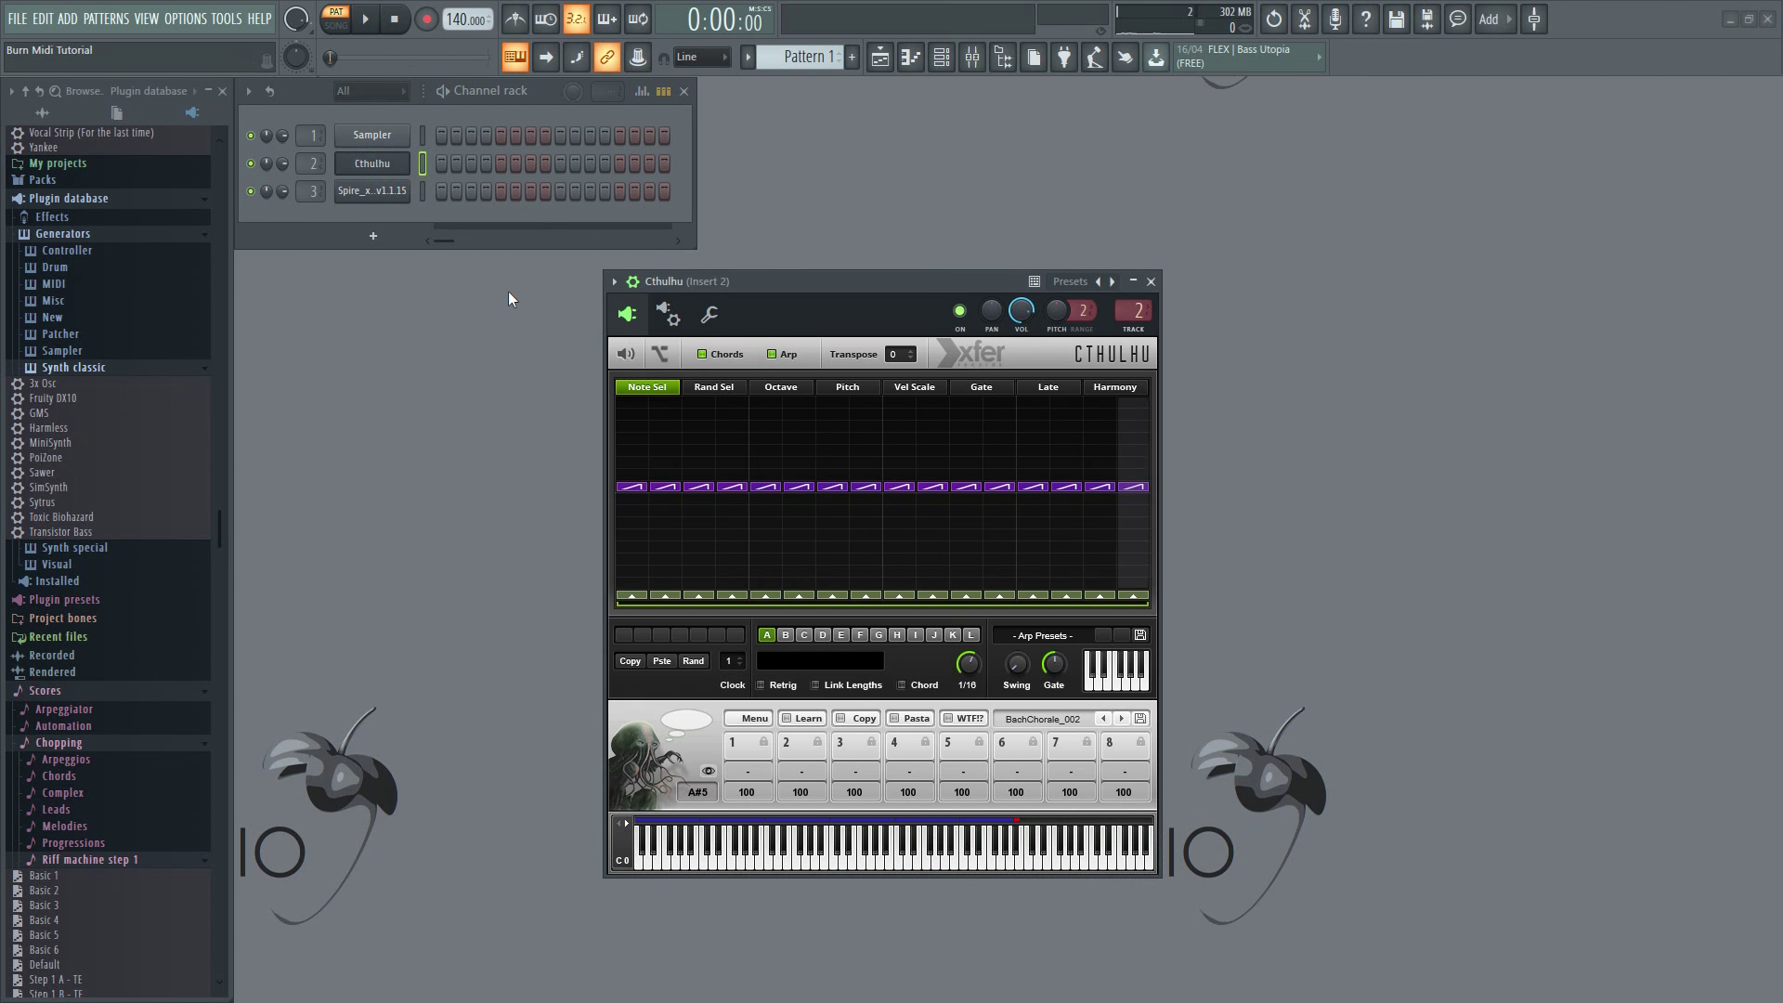
pyautogui.click(772, 354)
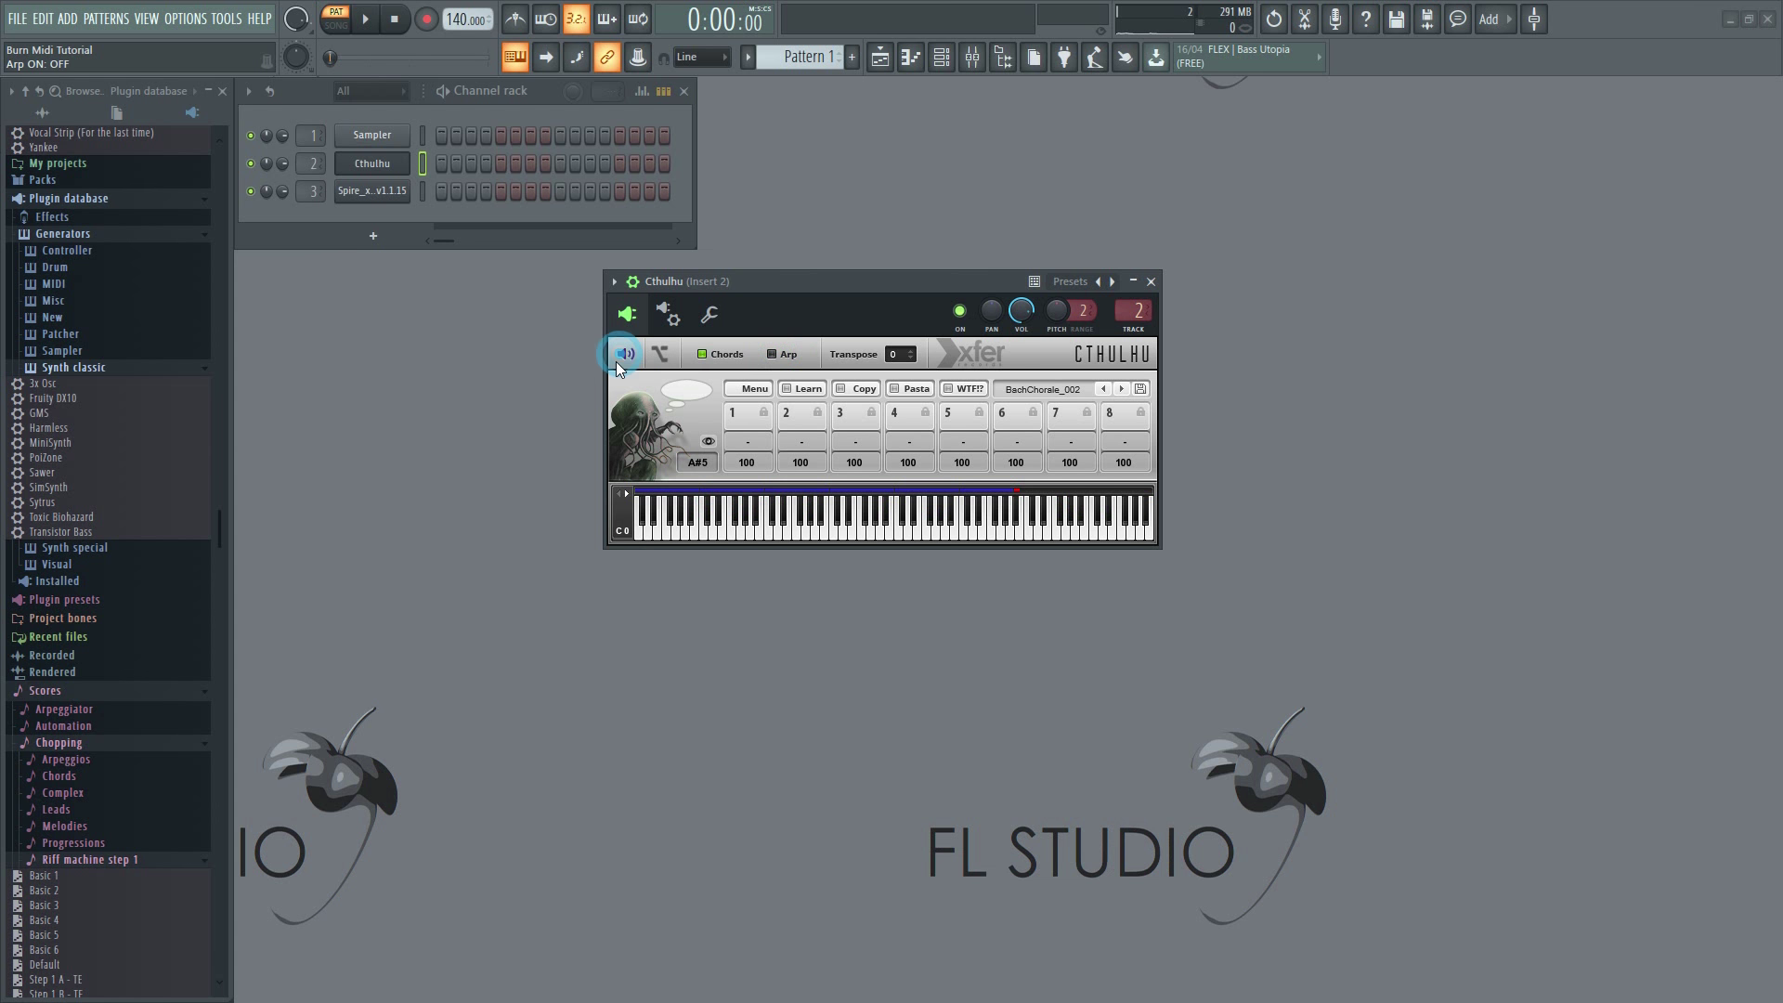
pyautogui.click(1068, 394)
pyautogui.moveTo(1084, 438)
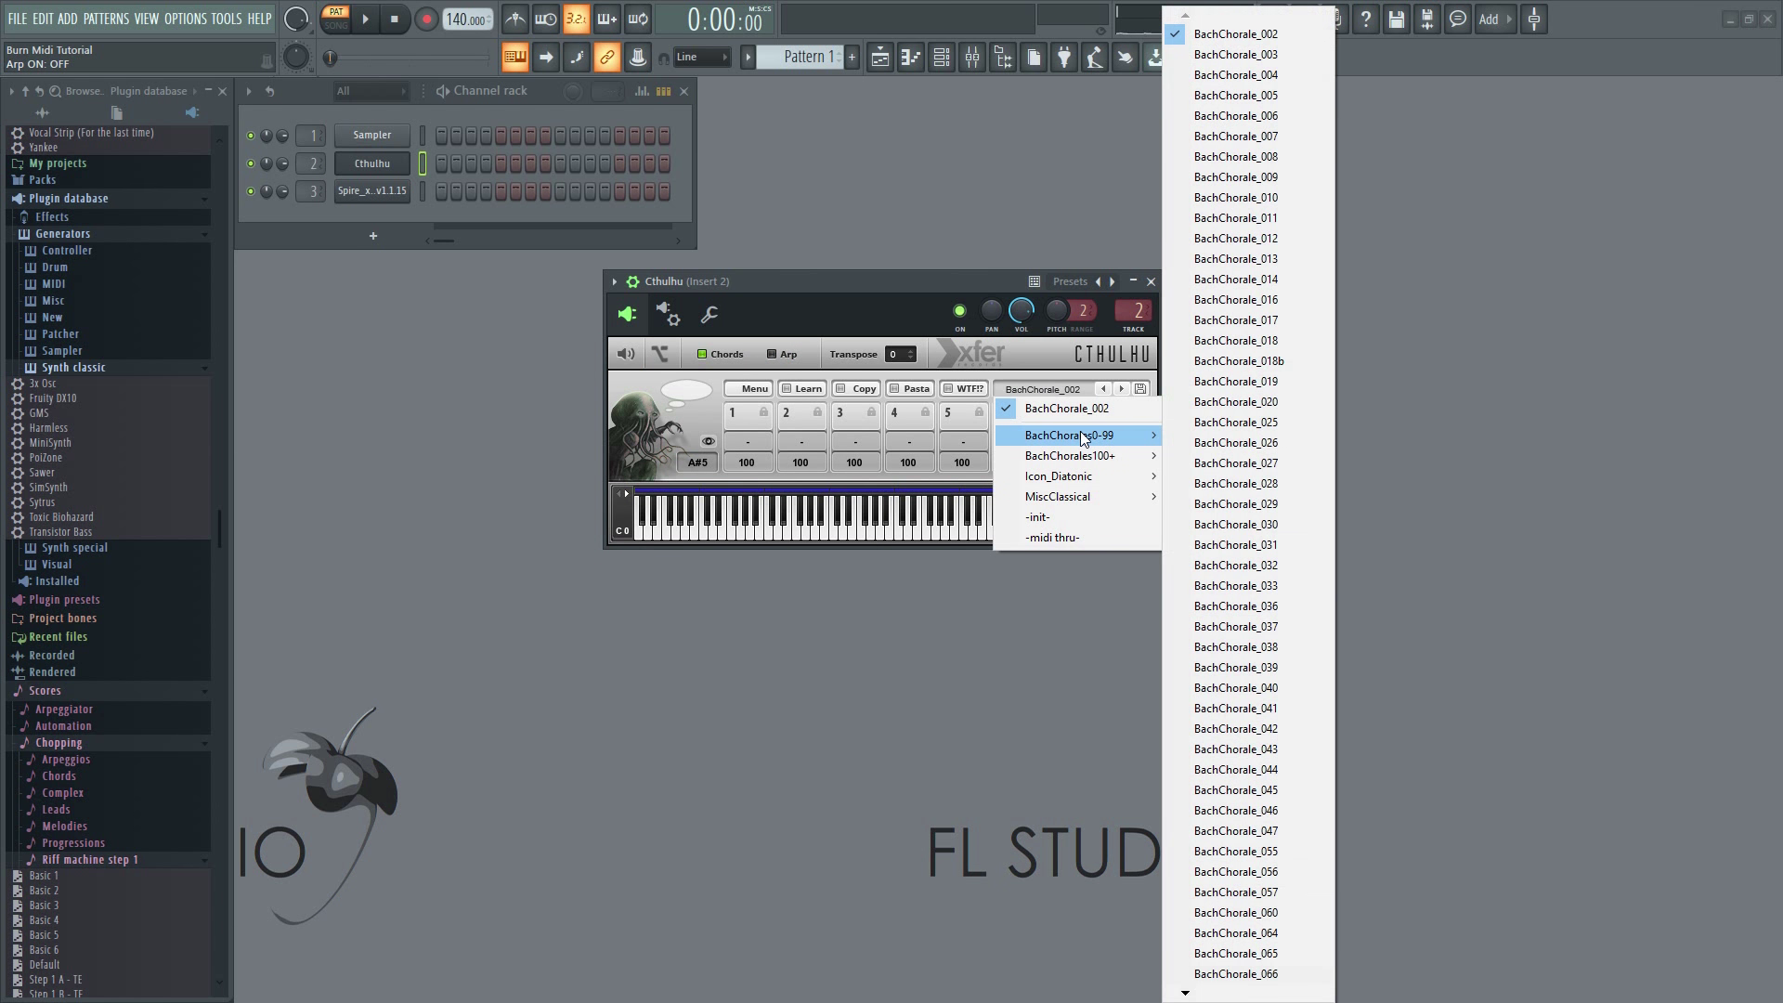
pyautogui.click(1242, 39)
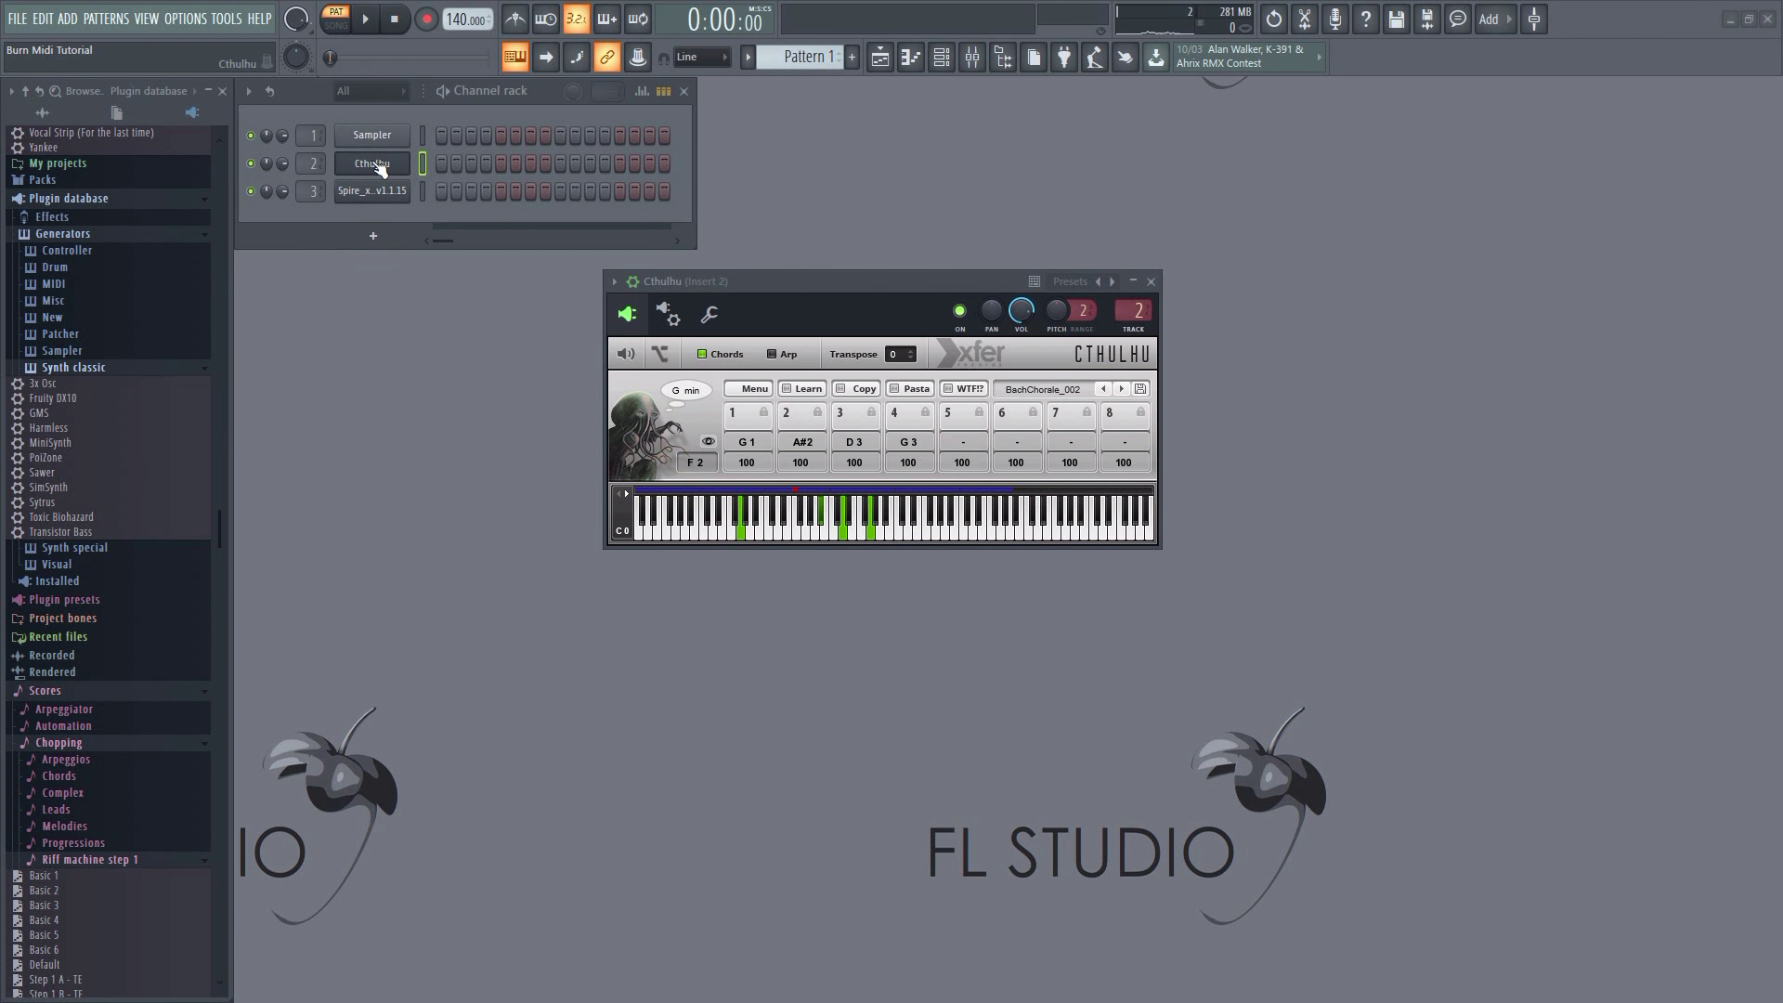
# - Draw F4, D#4, G#4 and F#4 trigger notes in Cthulhu's piano roll
pyautogui.rightClick(376, 166)
pyautogui.click(449, 163)
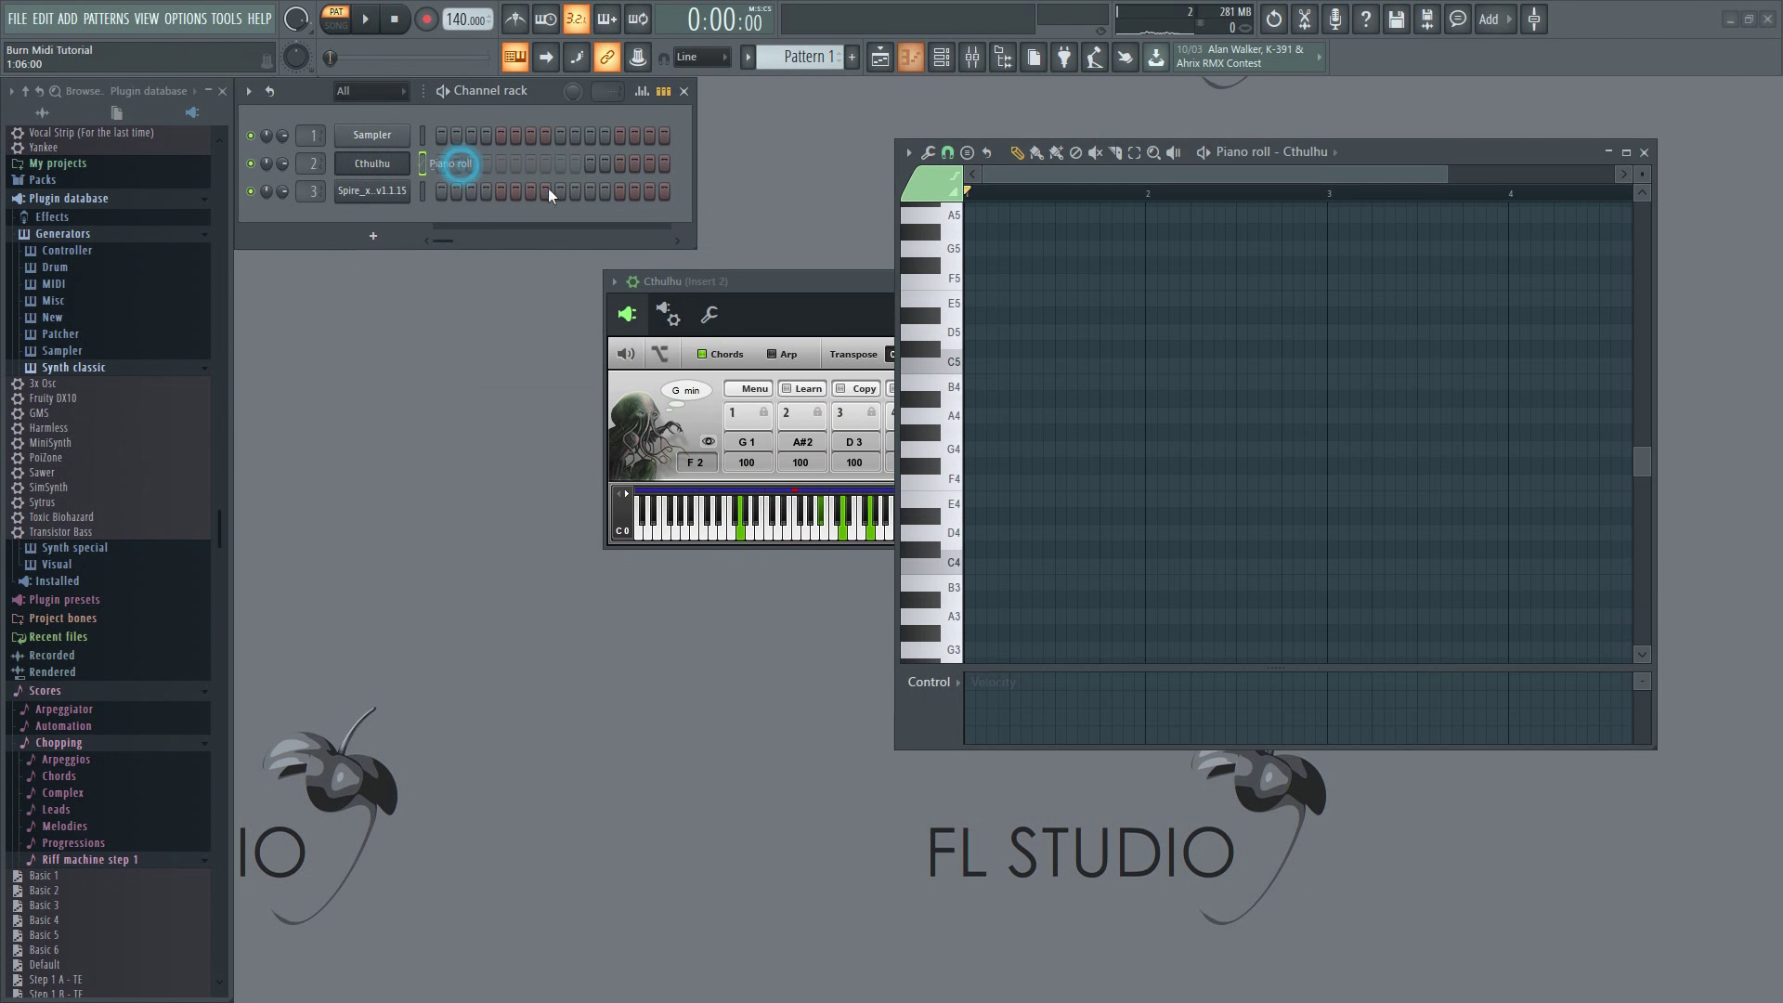
pyautogui.click(979, 482)
pyautogui.click(1058, 517)
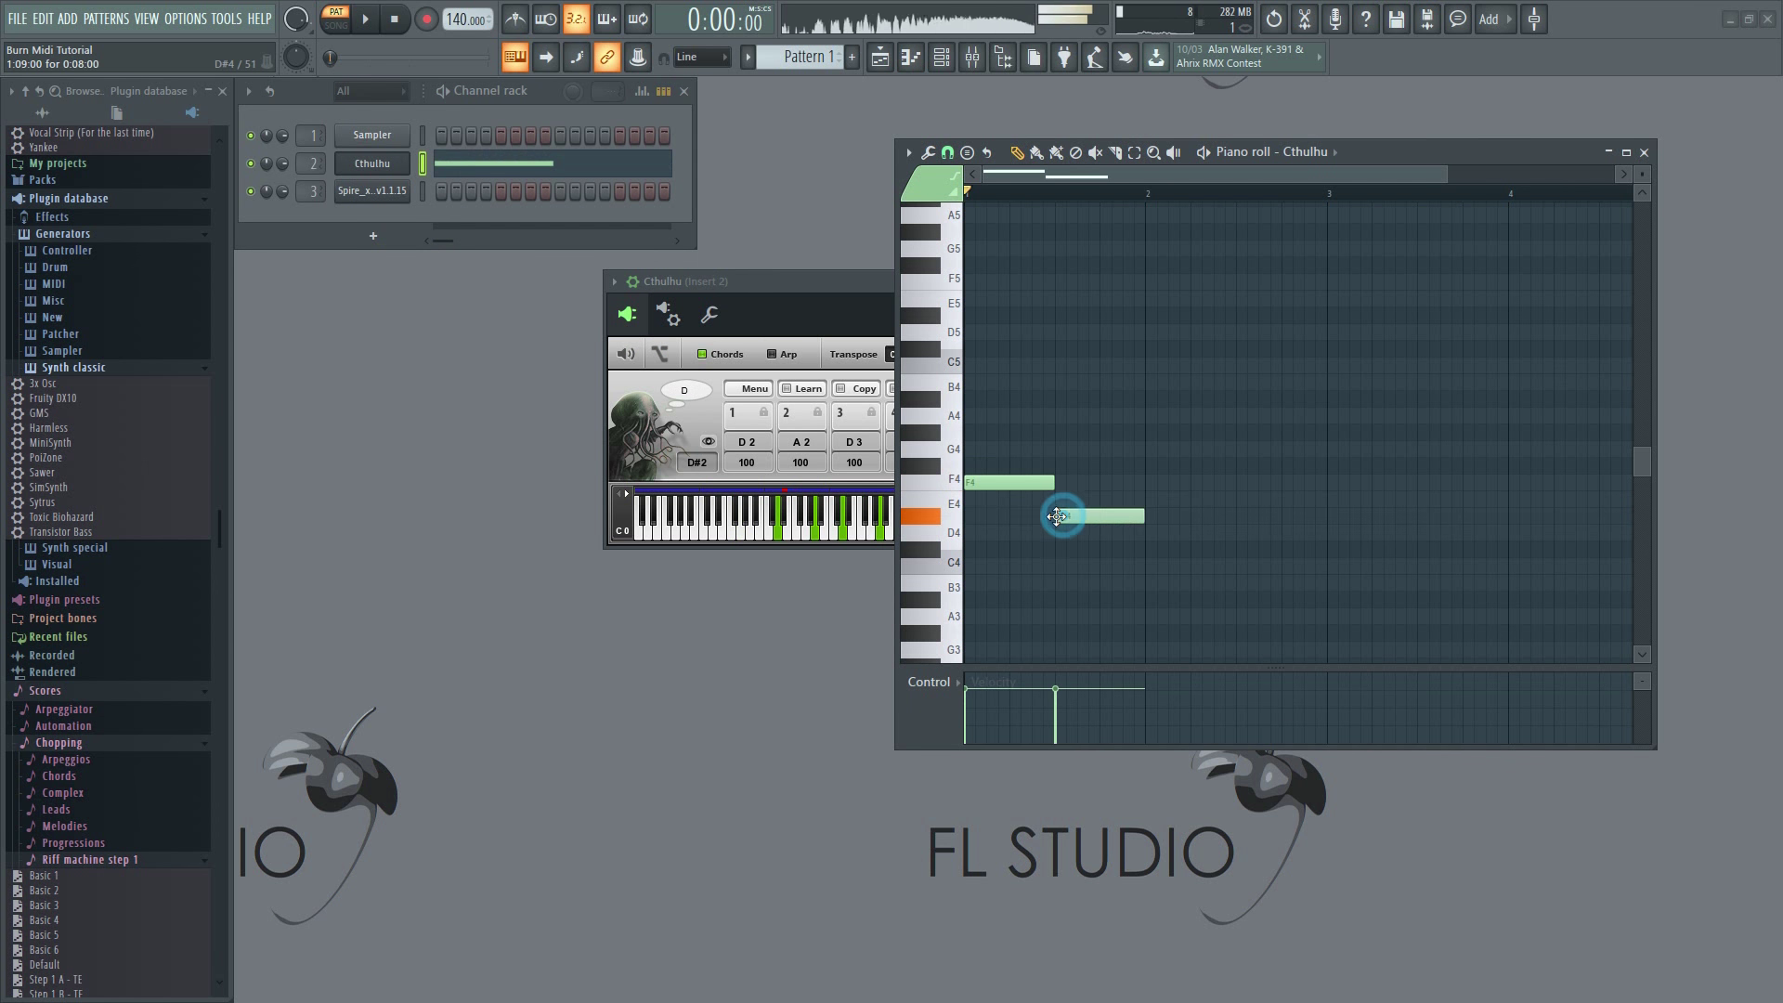
pyautogui.click(1151, 433)
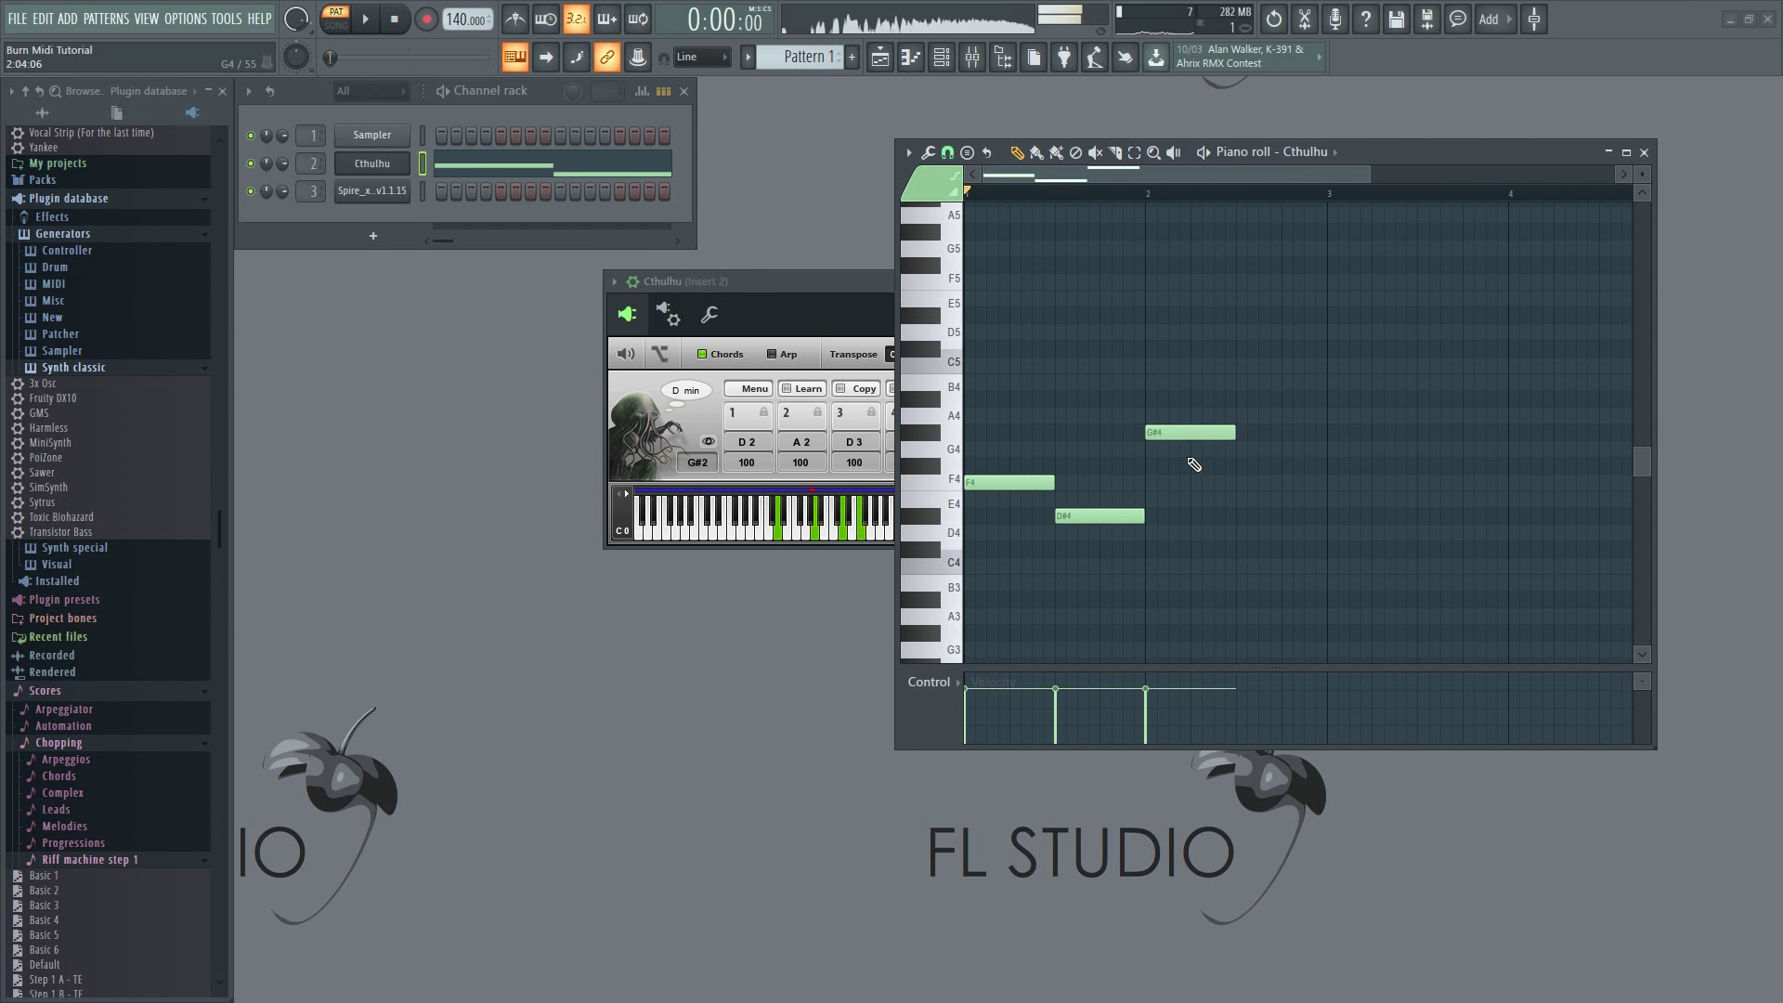
pyautogui.click(1242, 465)
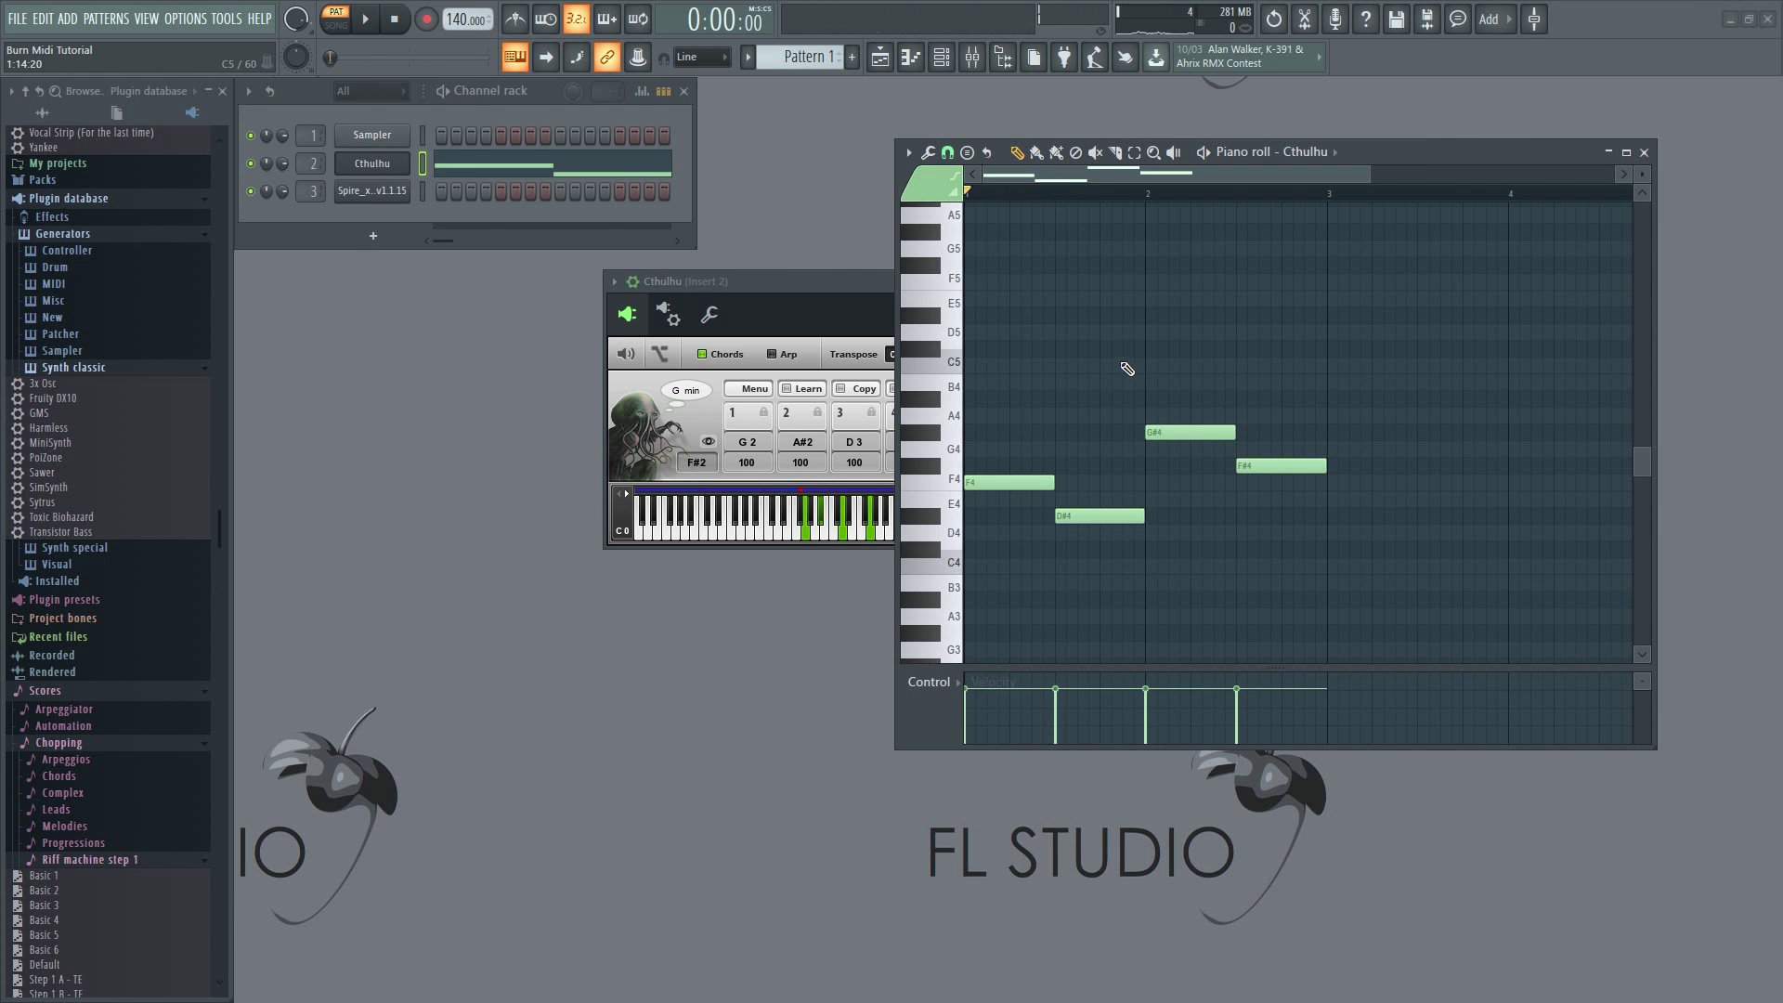
# - Play back the four-note pattern to preview Cthulhu's chords
pyautogui.press('space')
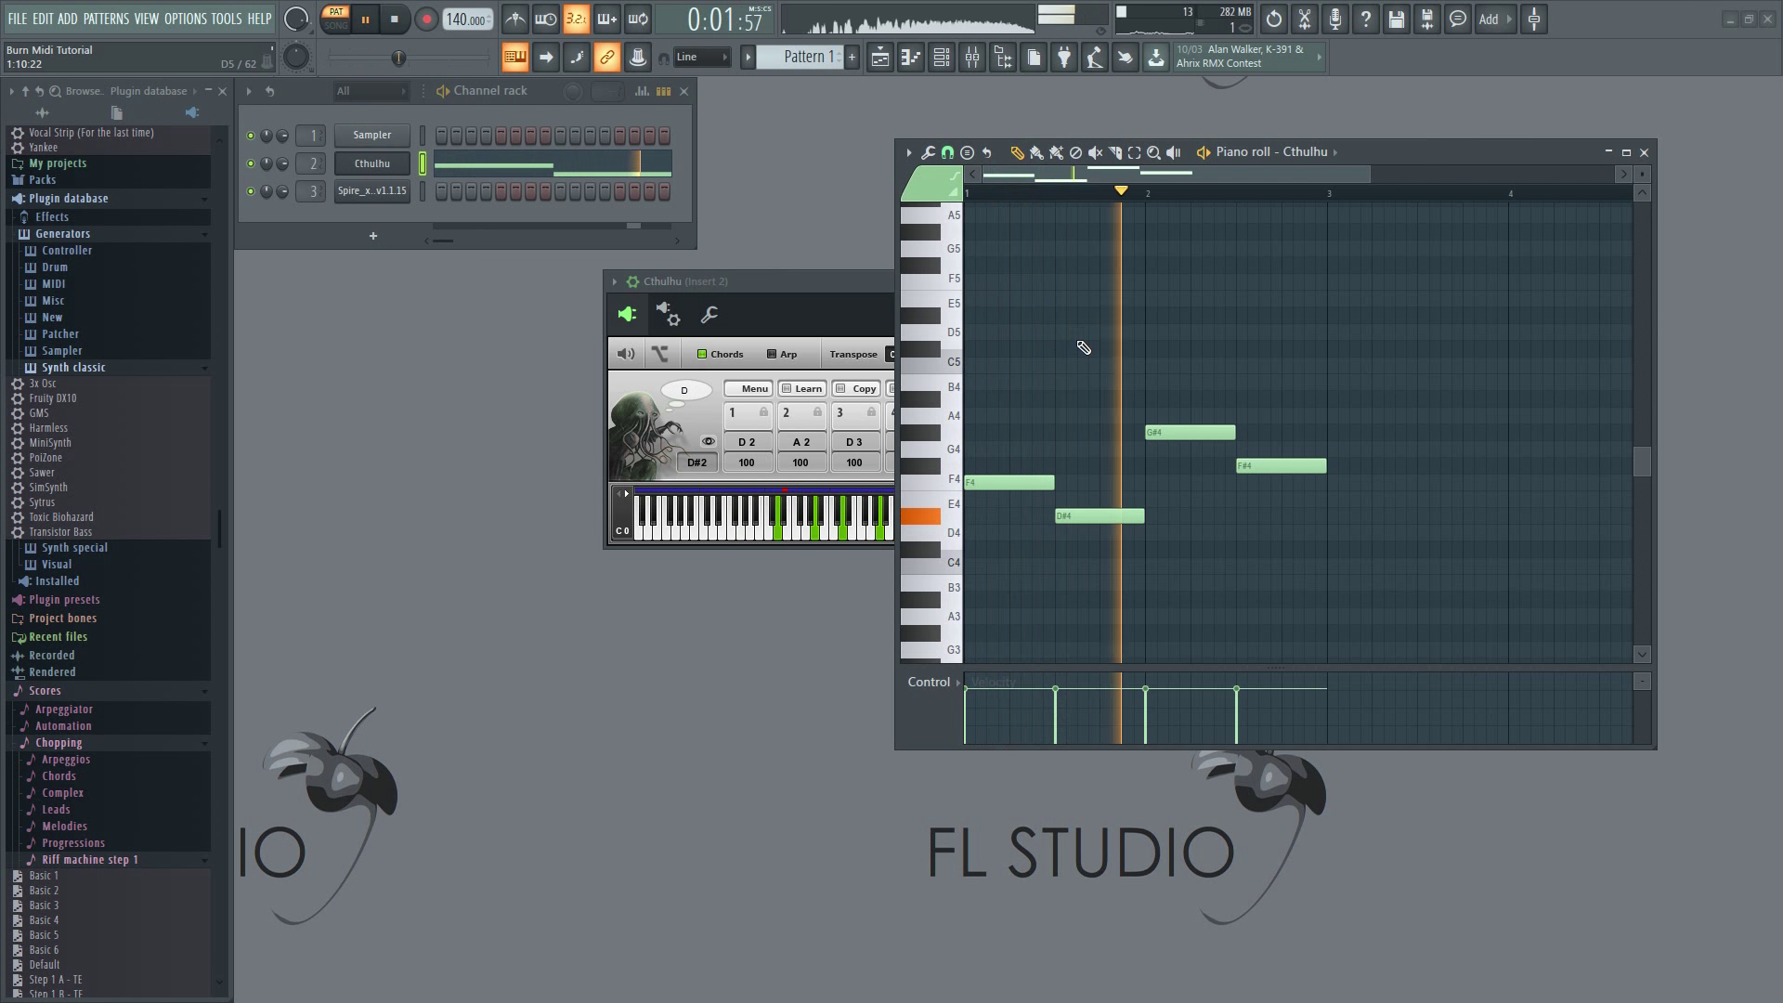
pyautogui.press('space')
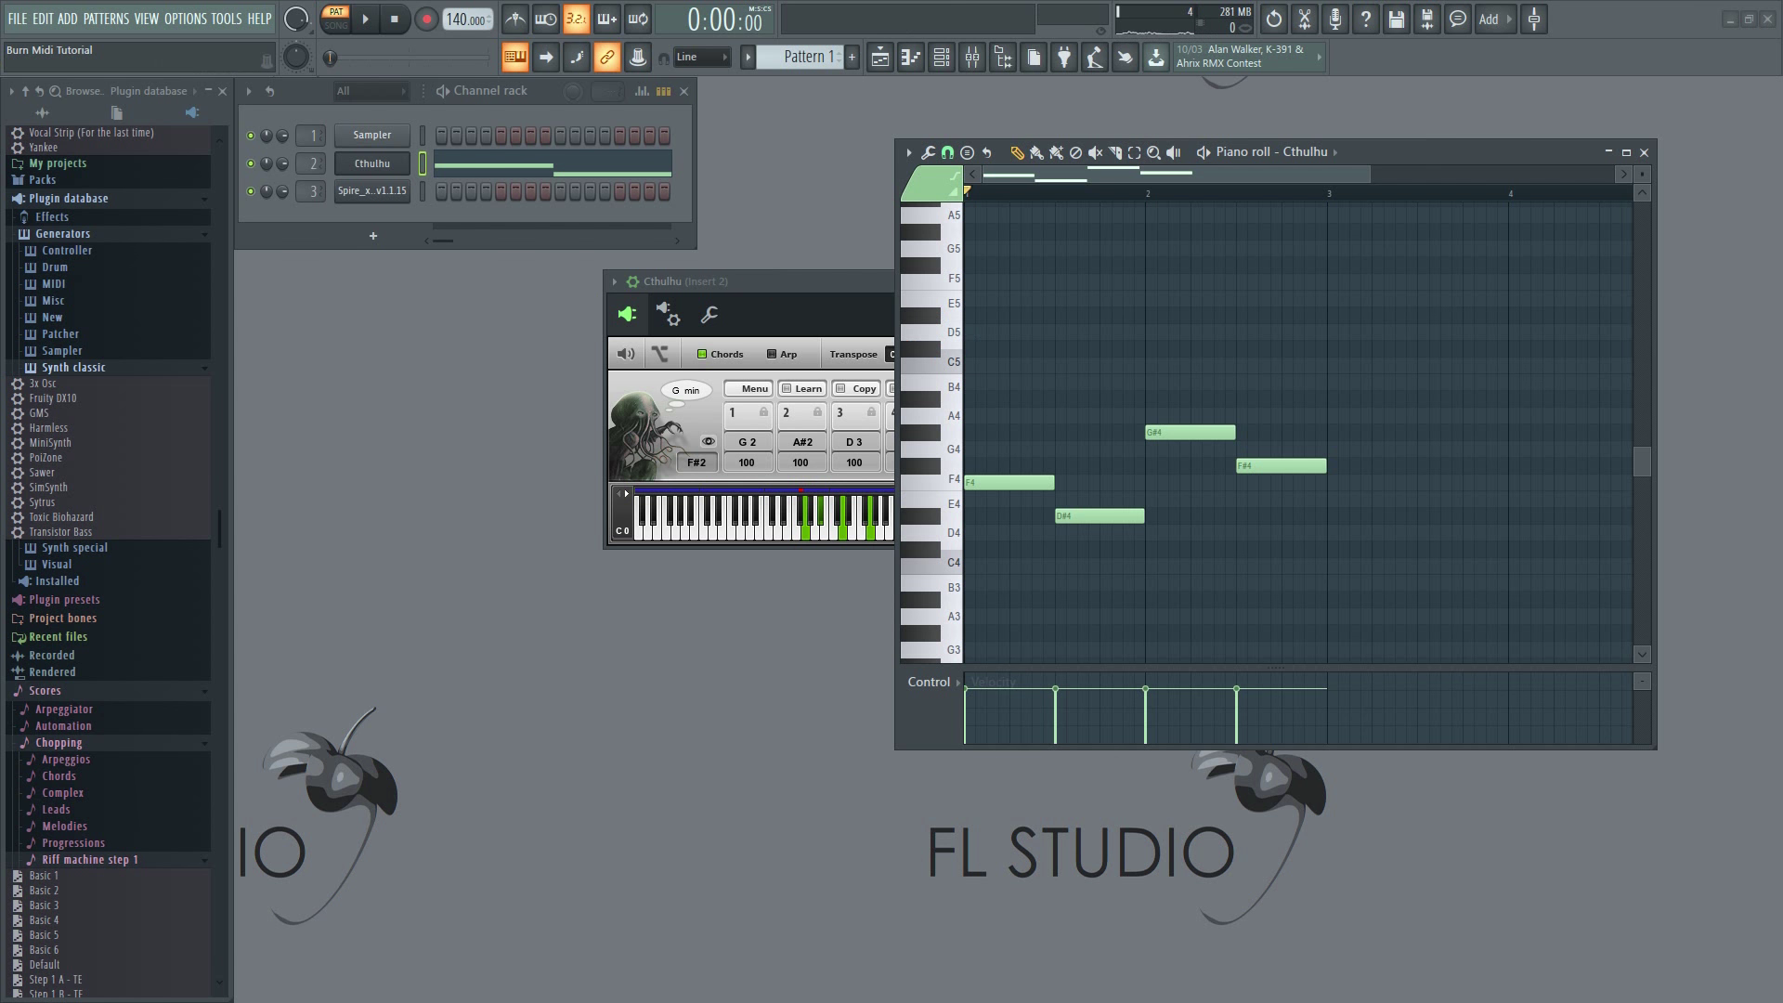
pyautogui.click(422, 191)
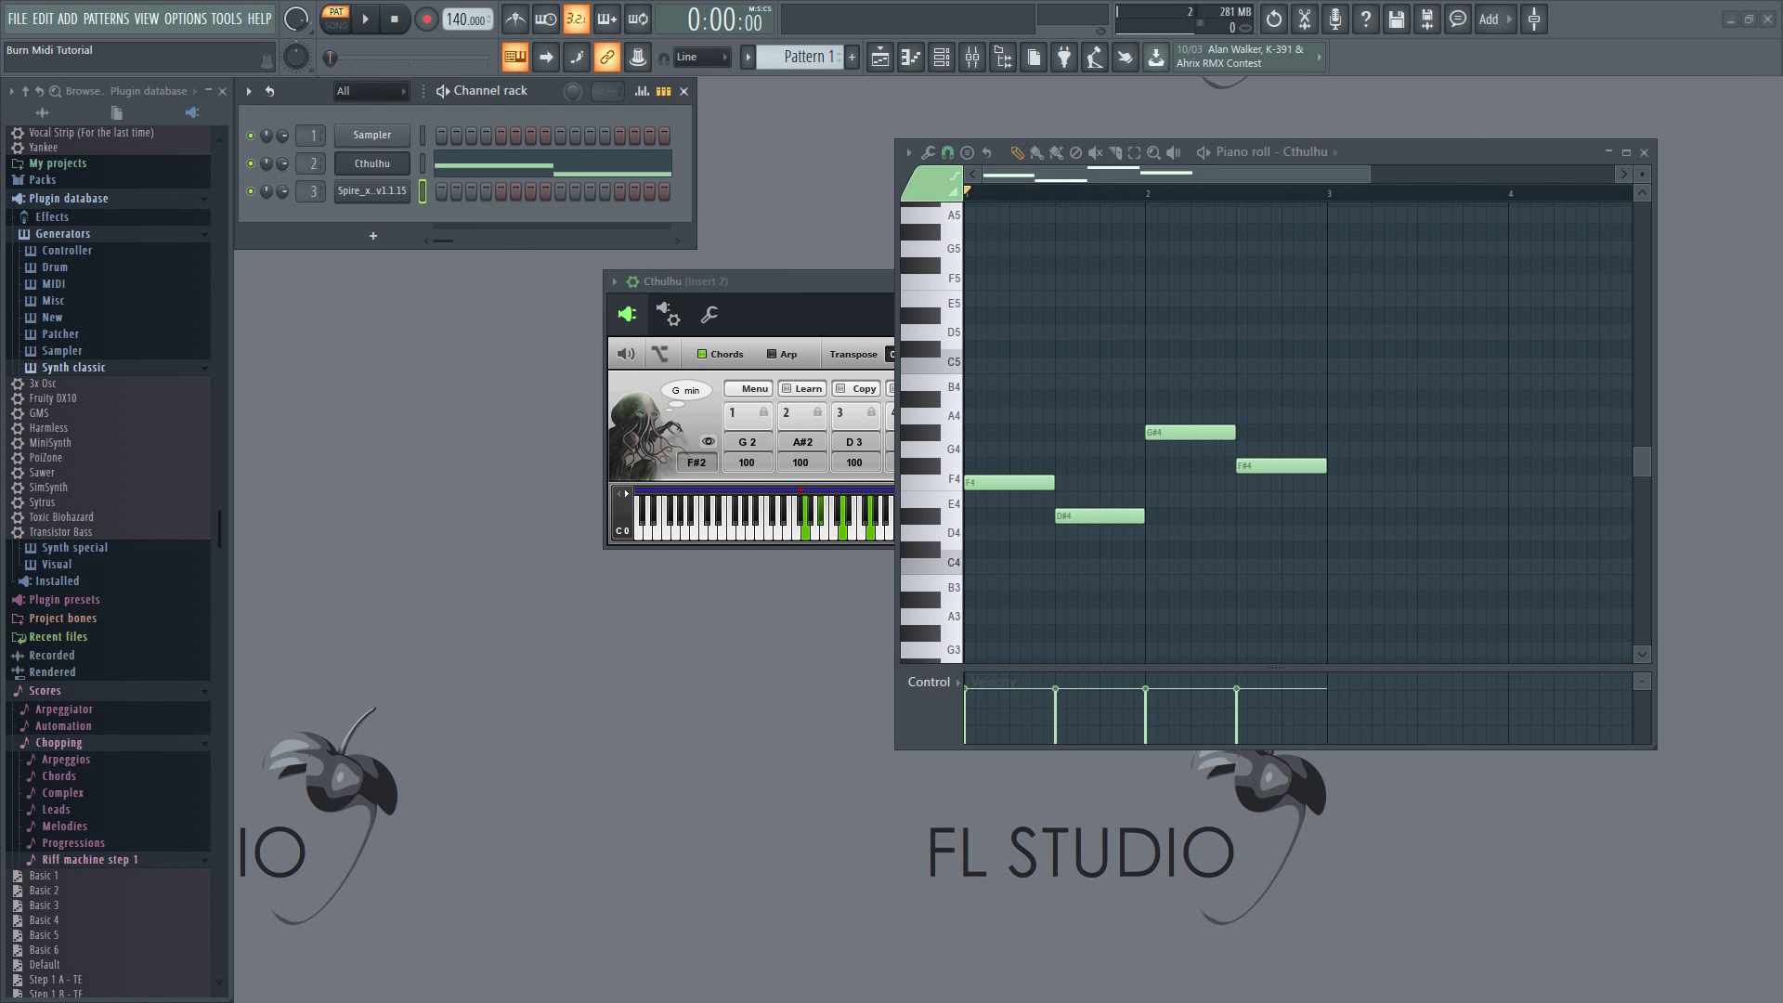
# - Burn Cthulhu's MIDI output to a new pattern, Pattern 2
pyautogui.rightClick(389, 172)
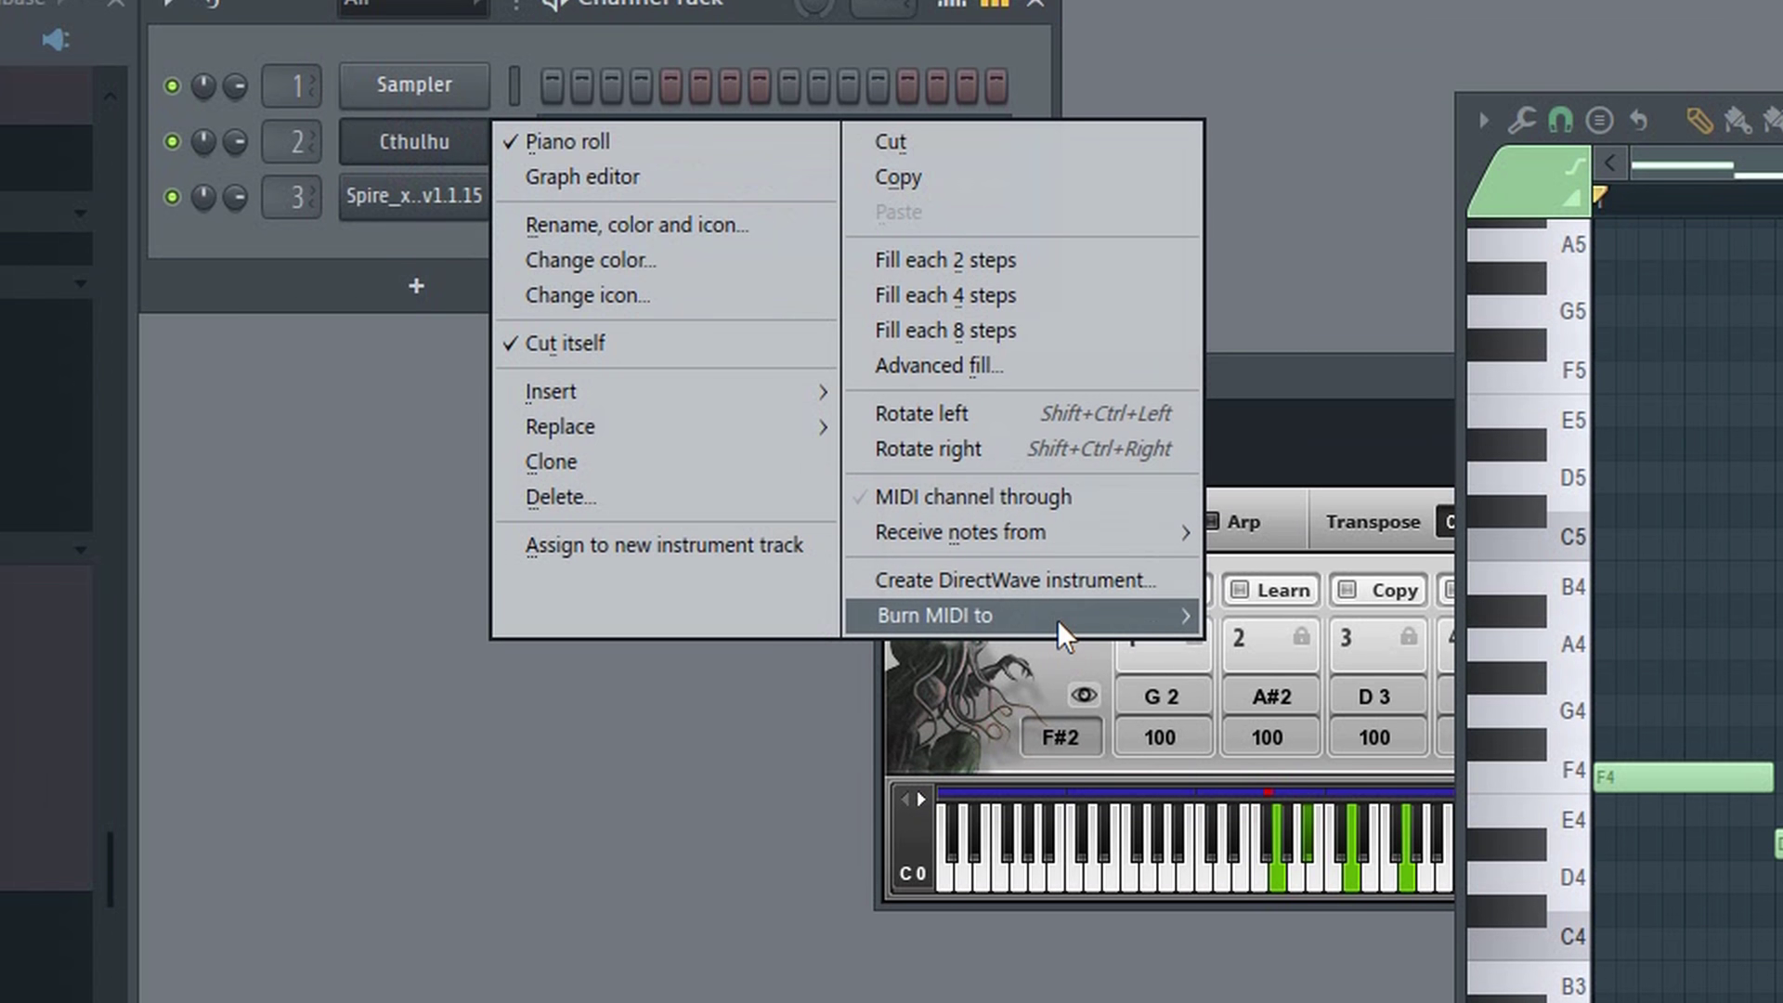
pyautogui.moveTo(1056, 620)
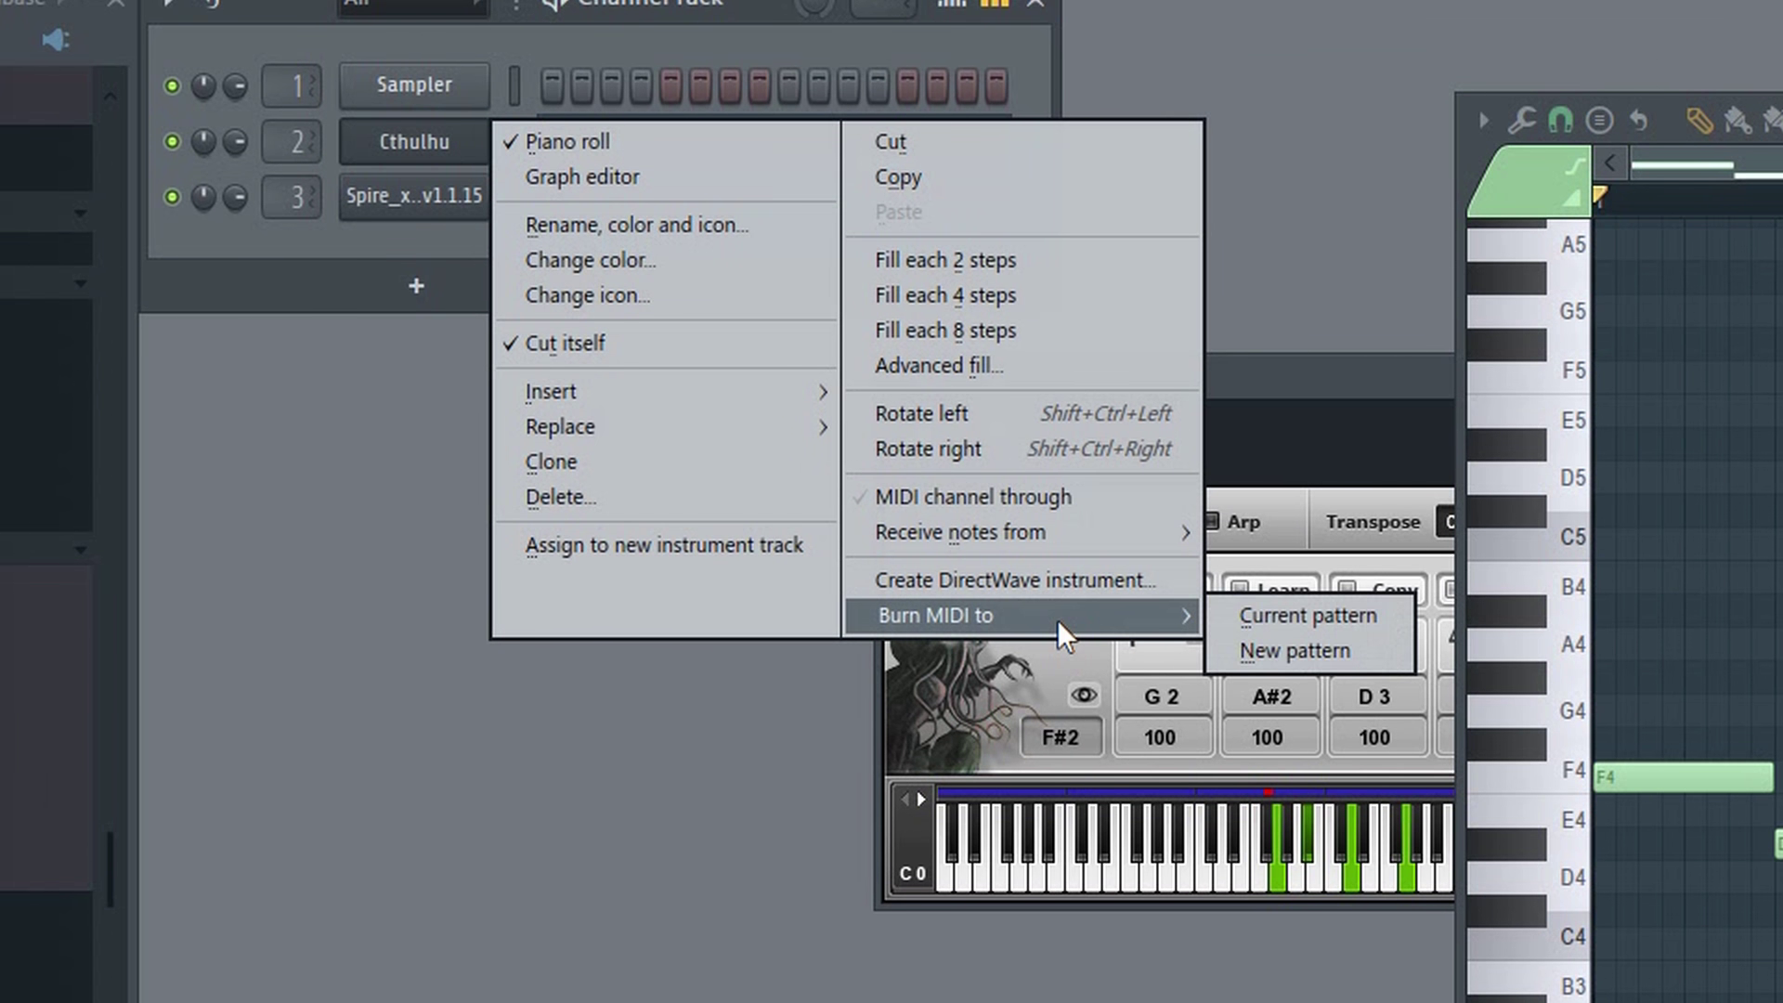
pyautogui.click(1356, 649)
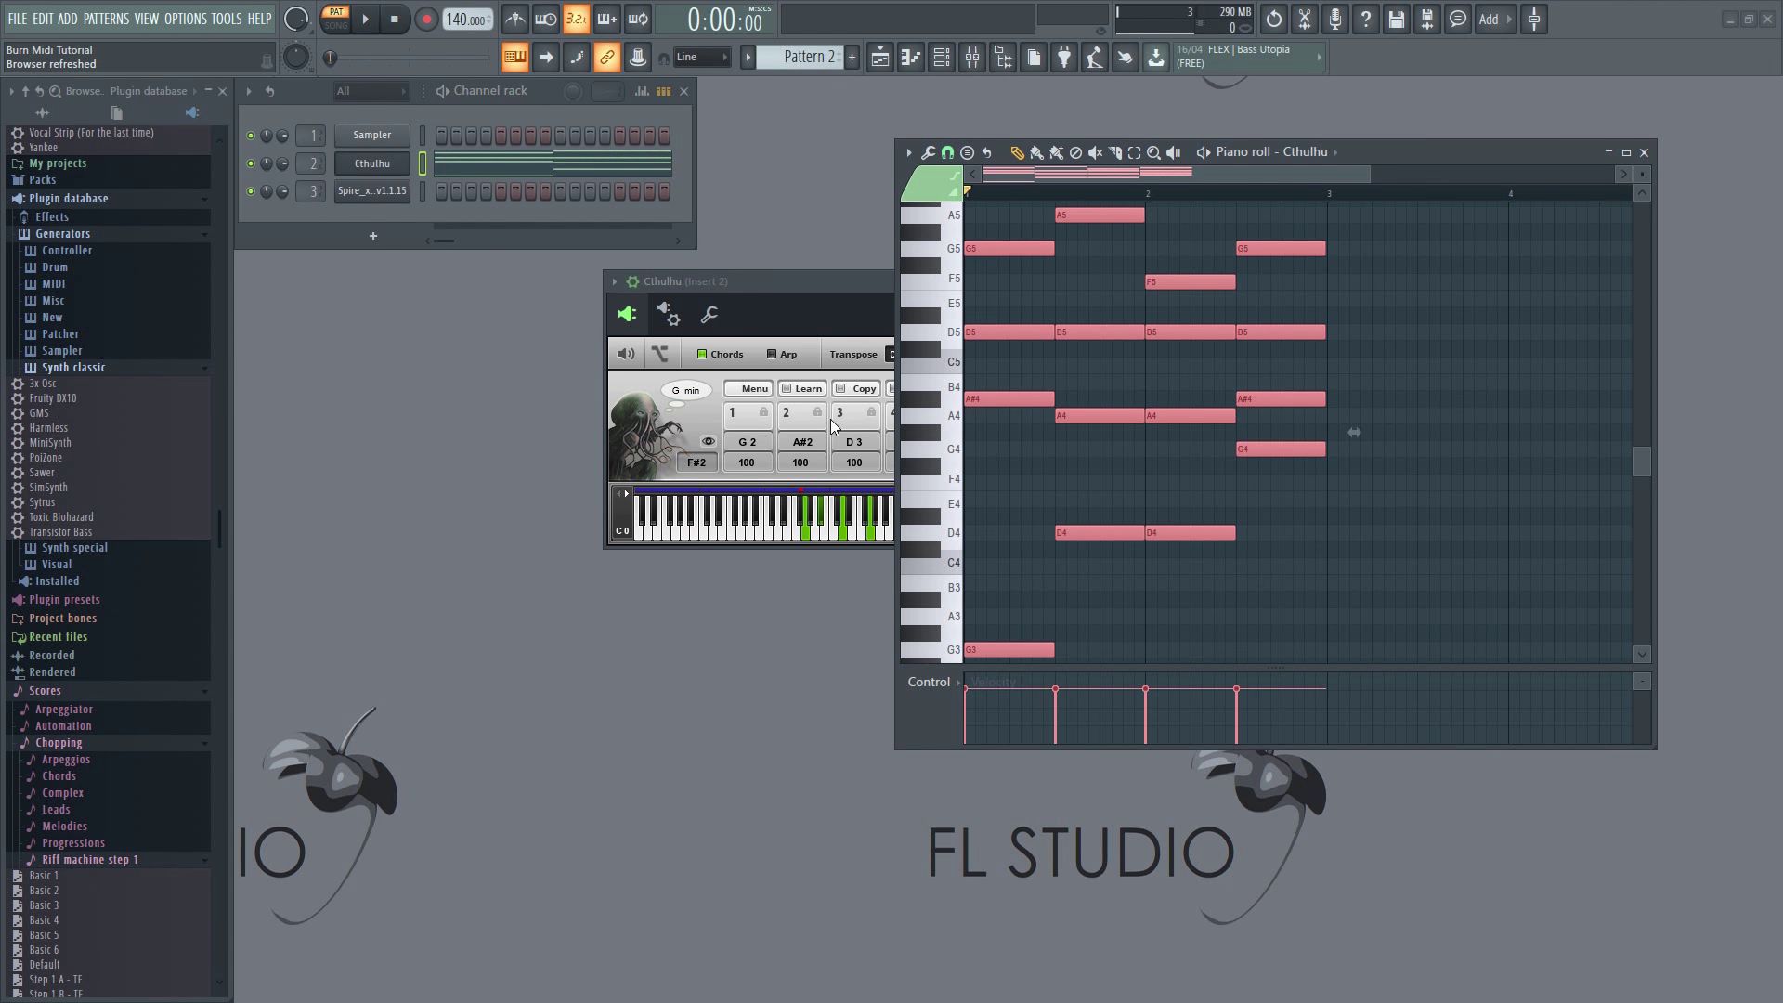
# - Cut the burned chord notes from Cthulhu, paste them into Spire, and delete Cthulhu
pyautogui.rightClick(379, 174)
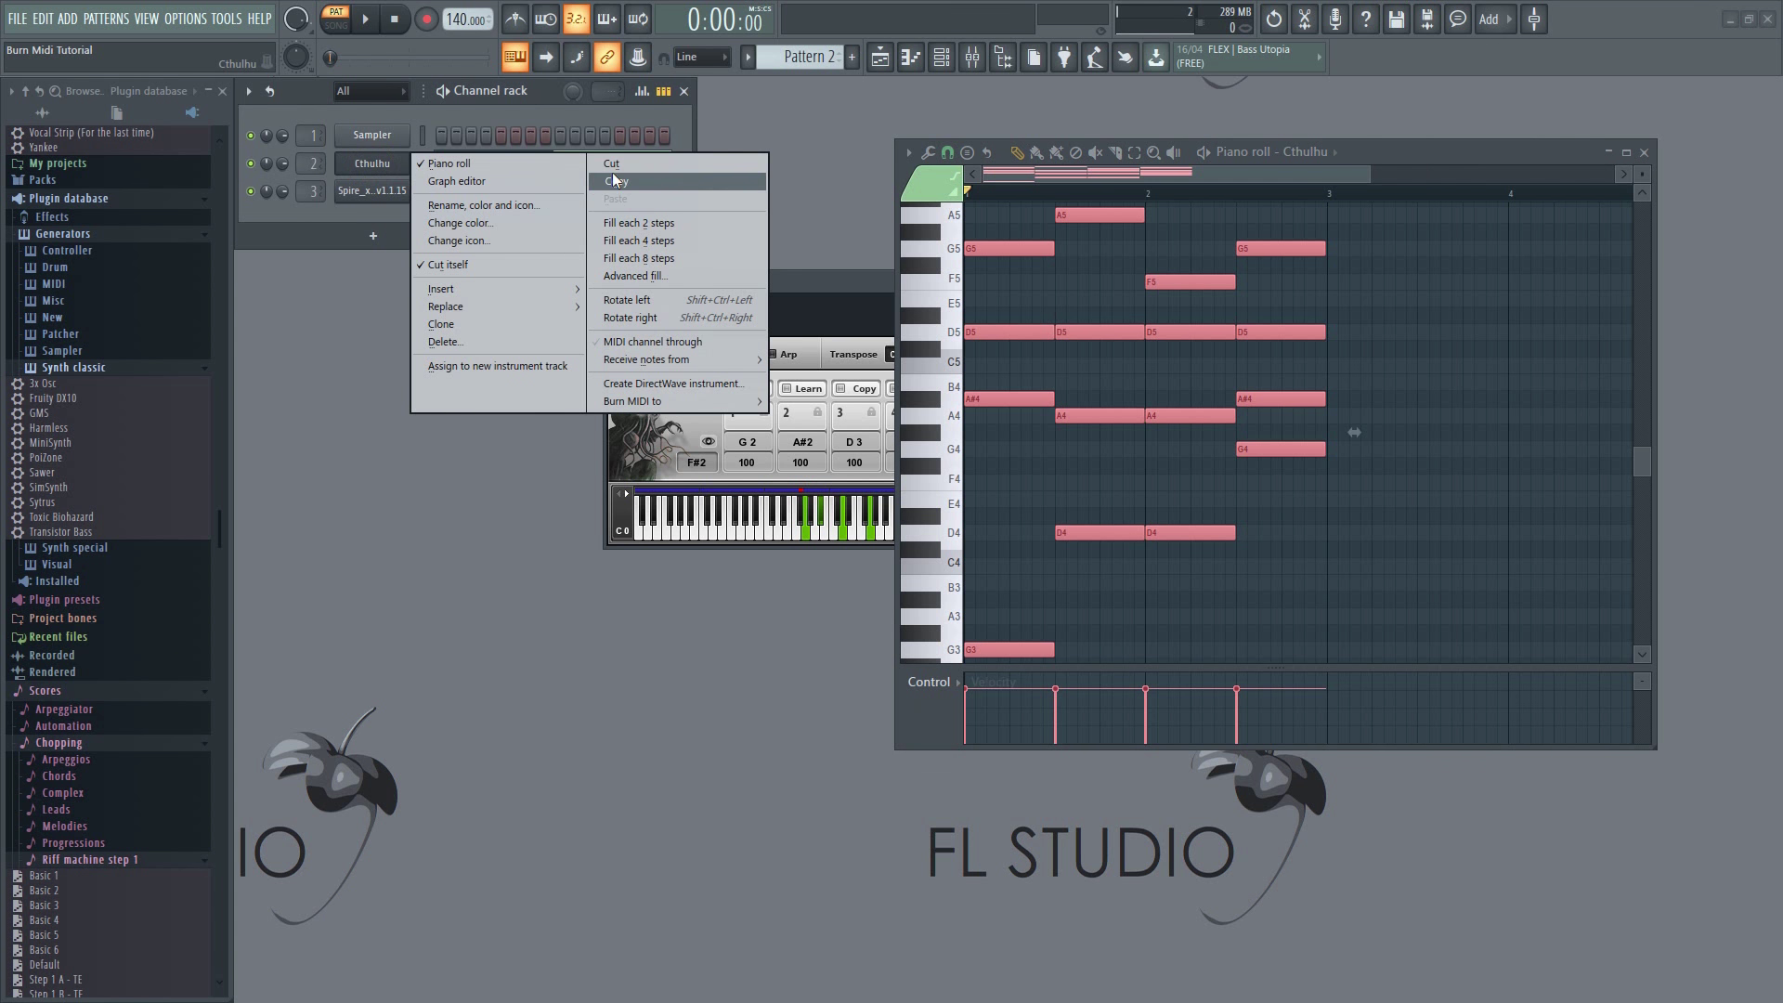
pyautogui.click(653, 167)
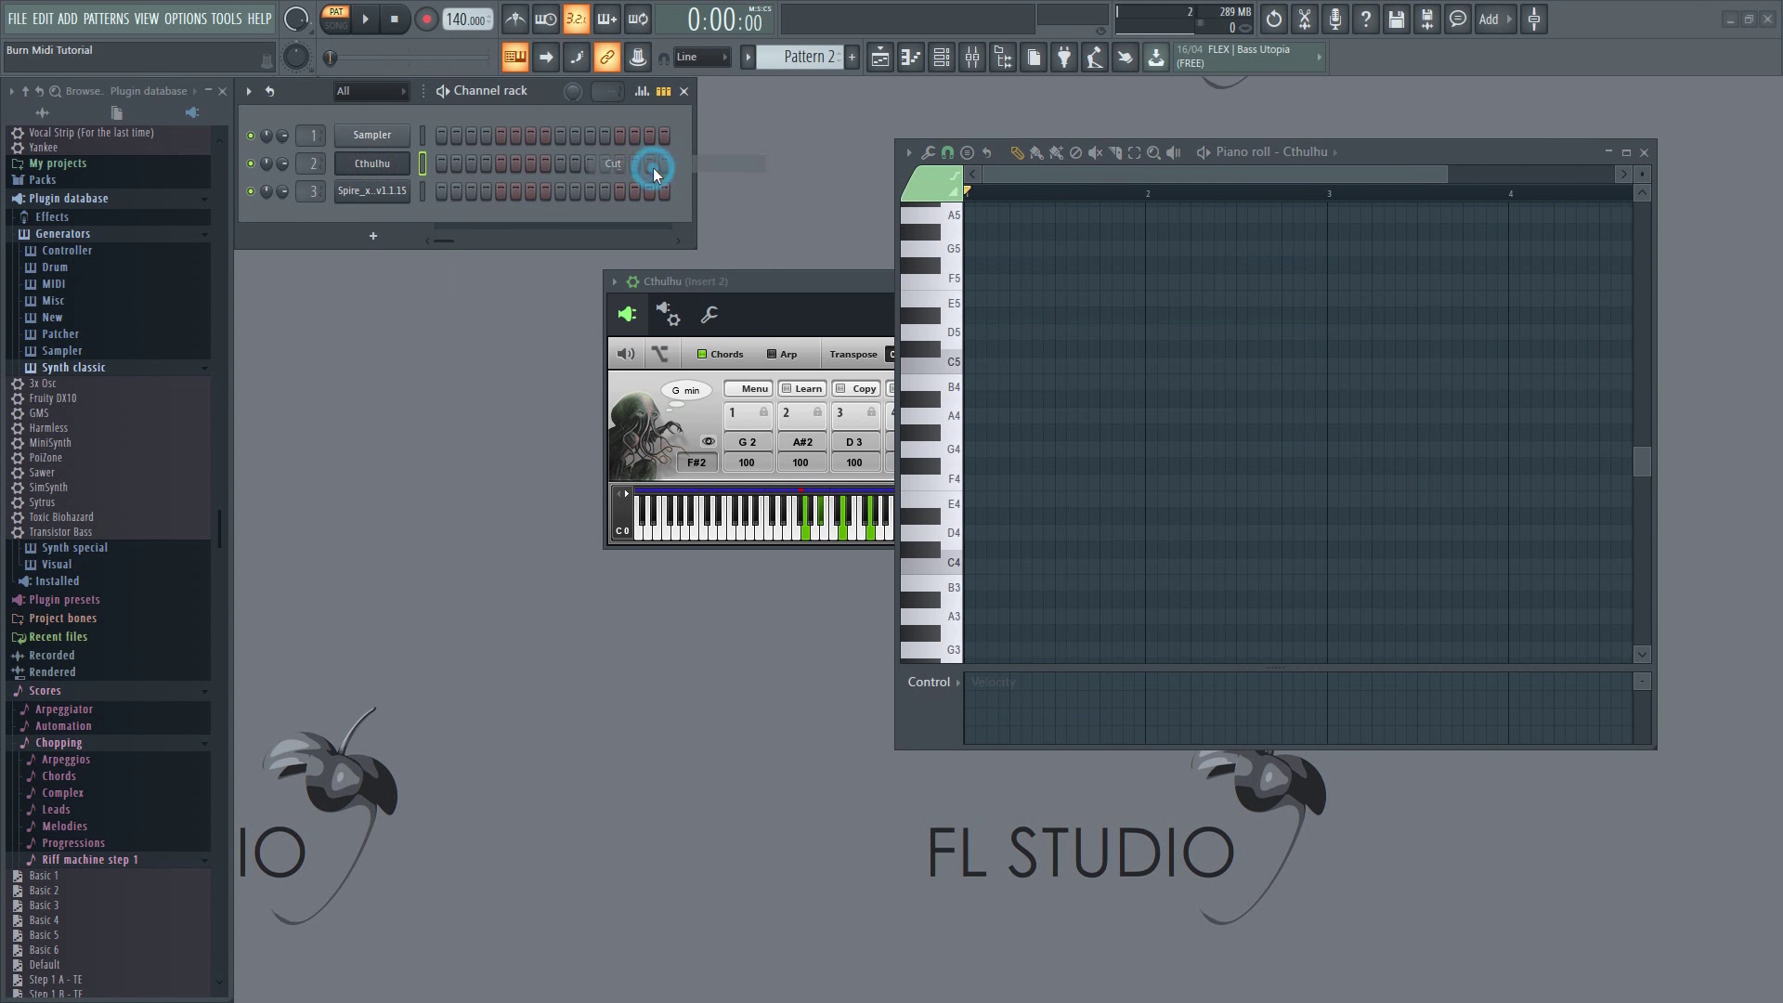
pyautogui.rightClick(373, 196)
pyautogui.click(642, 227)
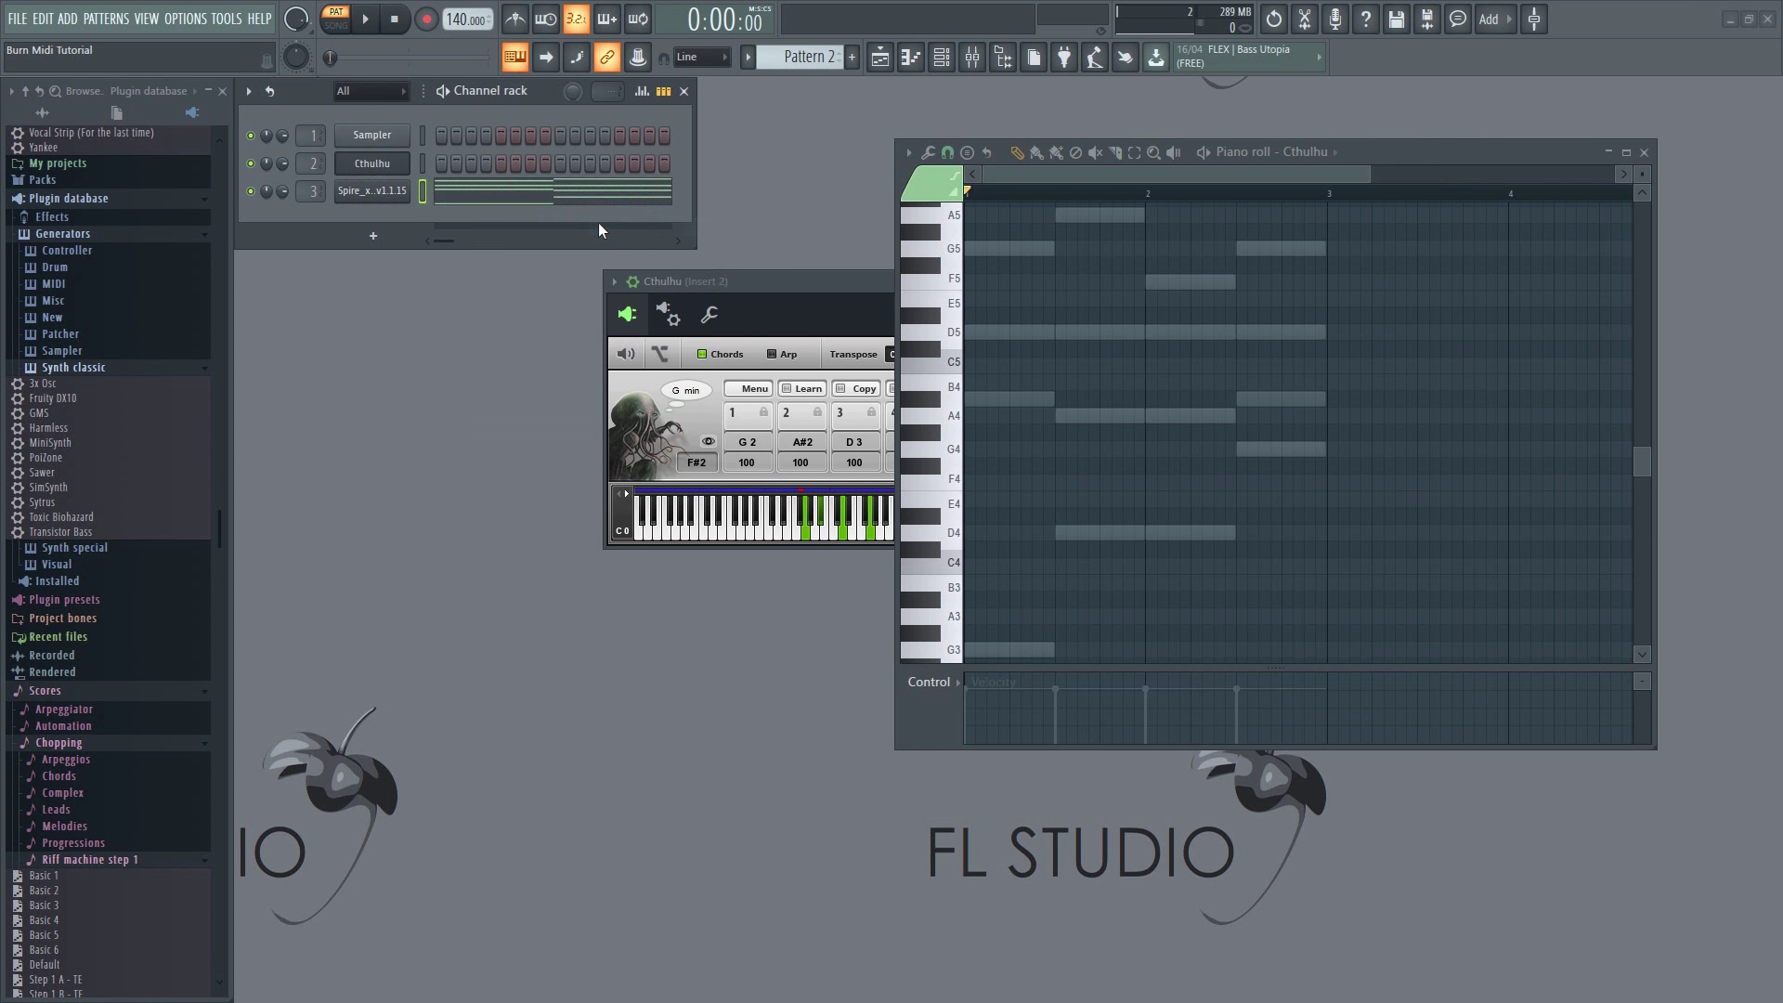
pyautogui.rightClick(376, 165)
pyautogui.click(488, 342)
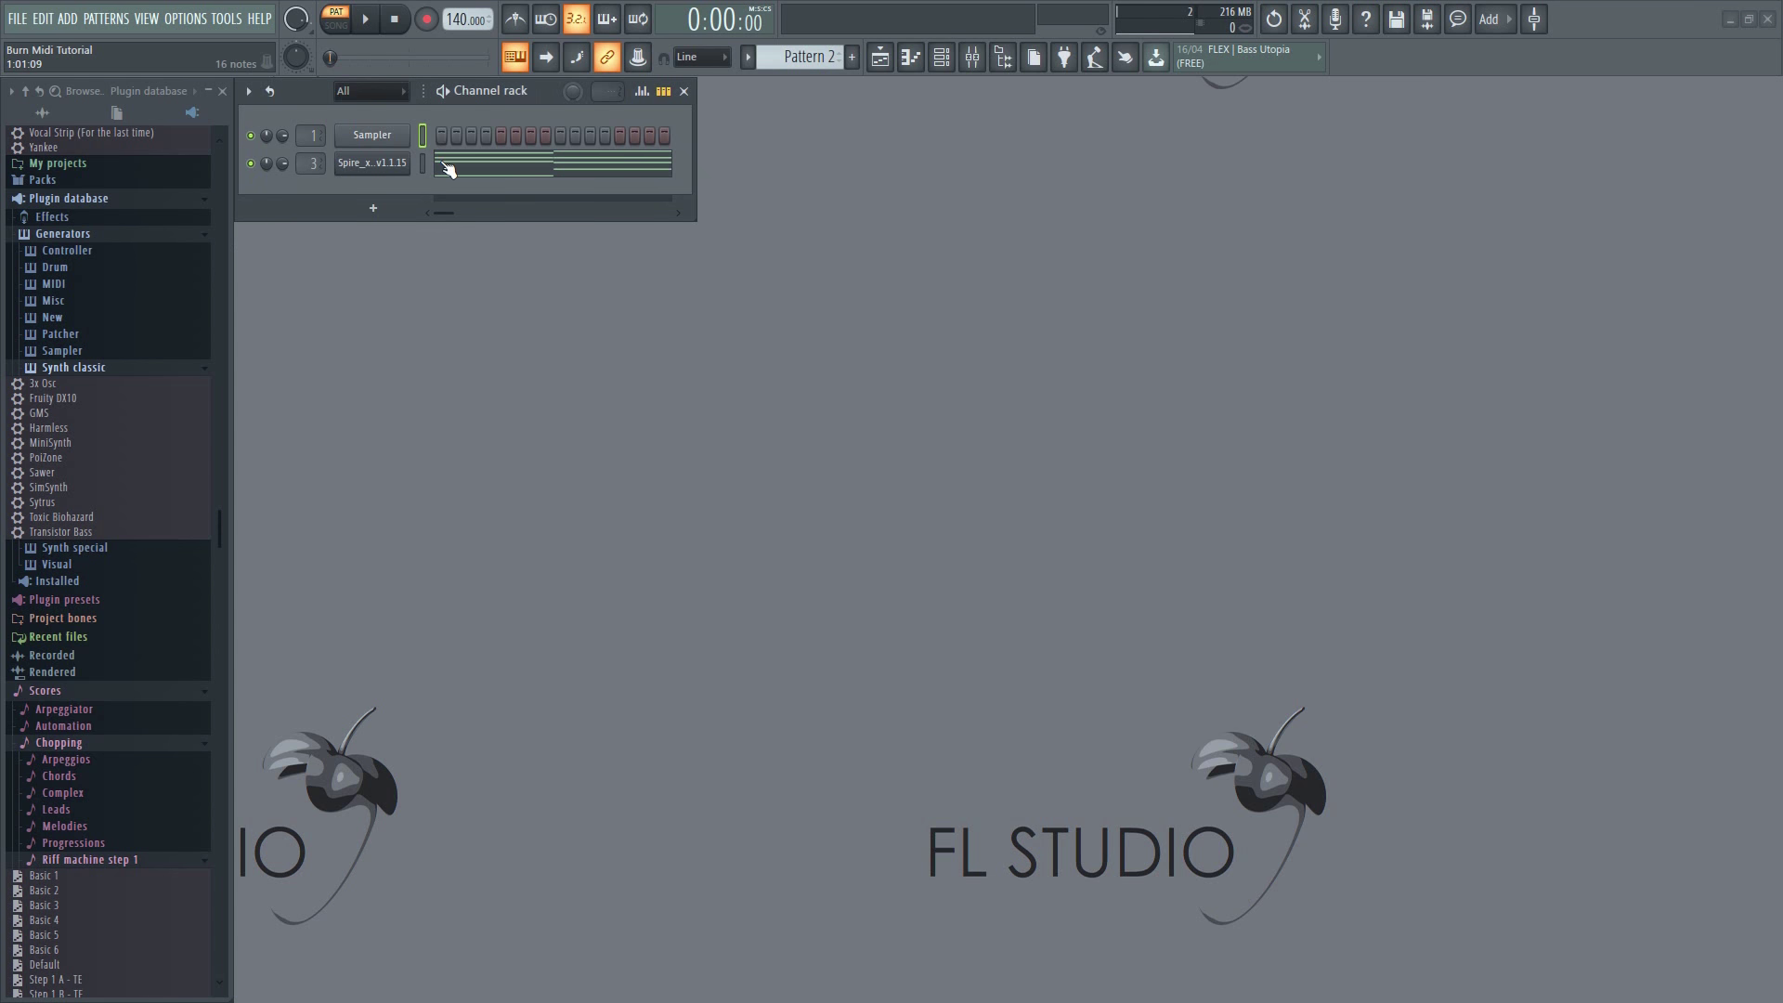
# - Play back the pasted chords in Spire's piano roll
pyautogui.click(469, 172)
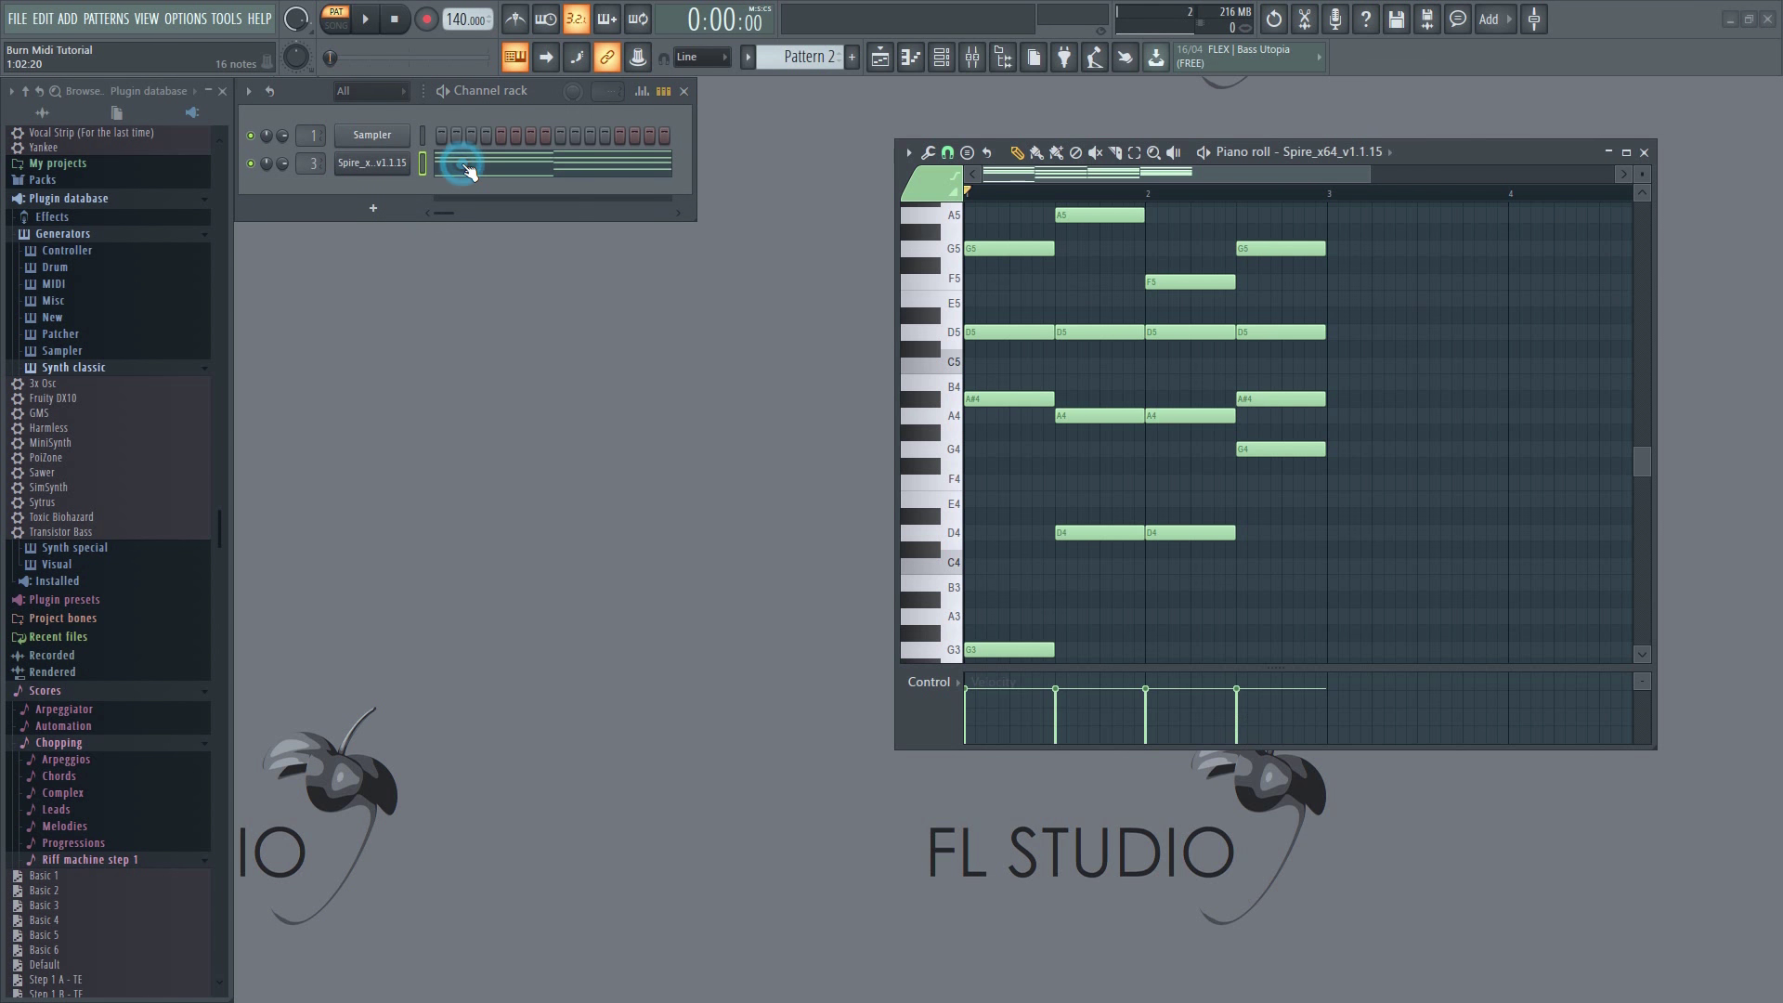
pyautogui.scroll(1, 1124, 350)
pyautogui.scroll(-2, 1123, 350)
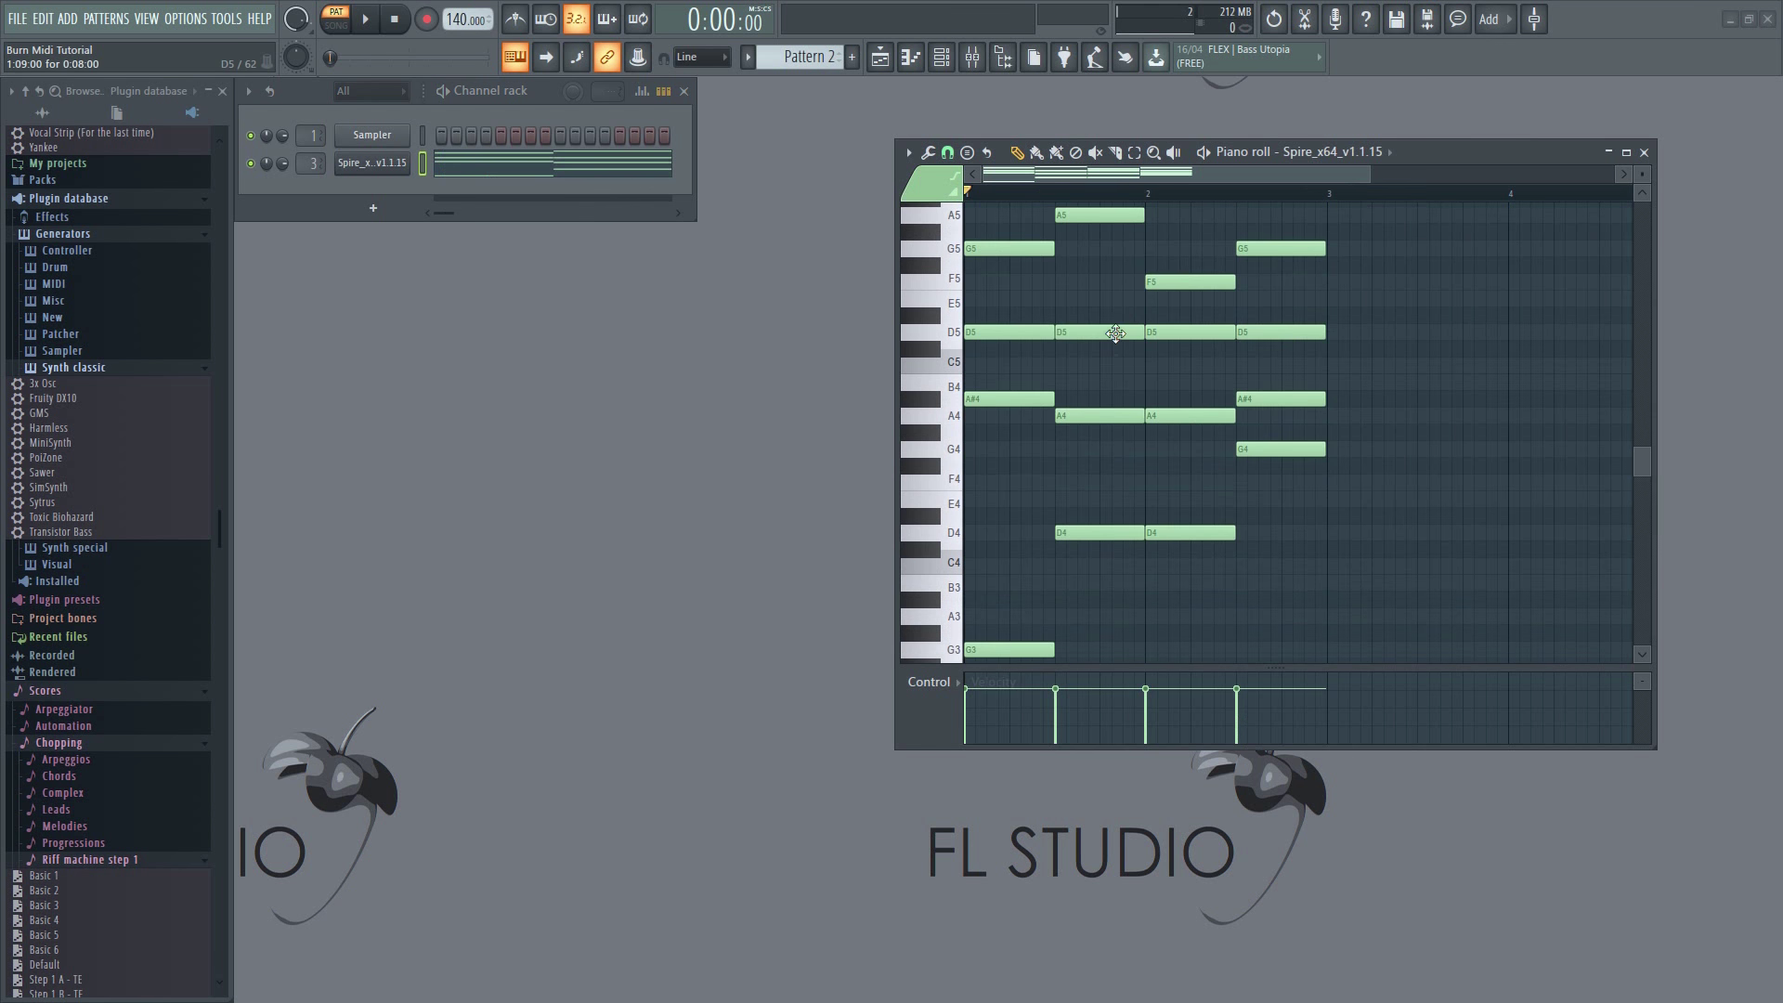
pyautogui.press('space')
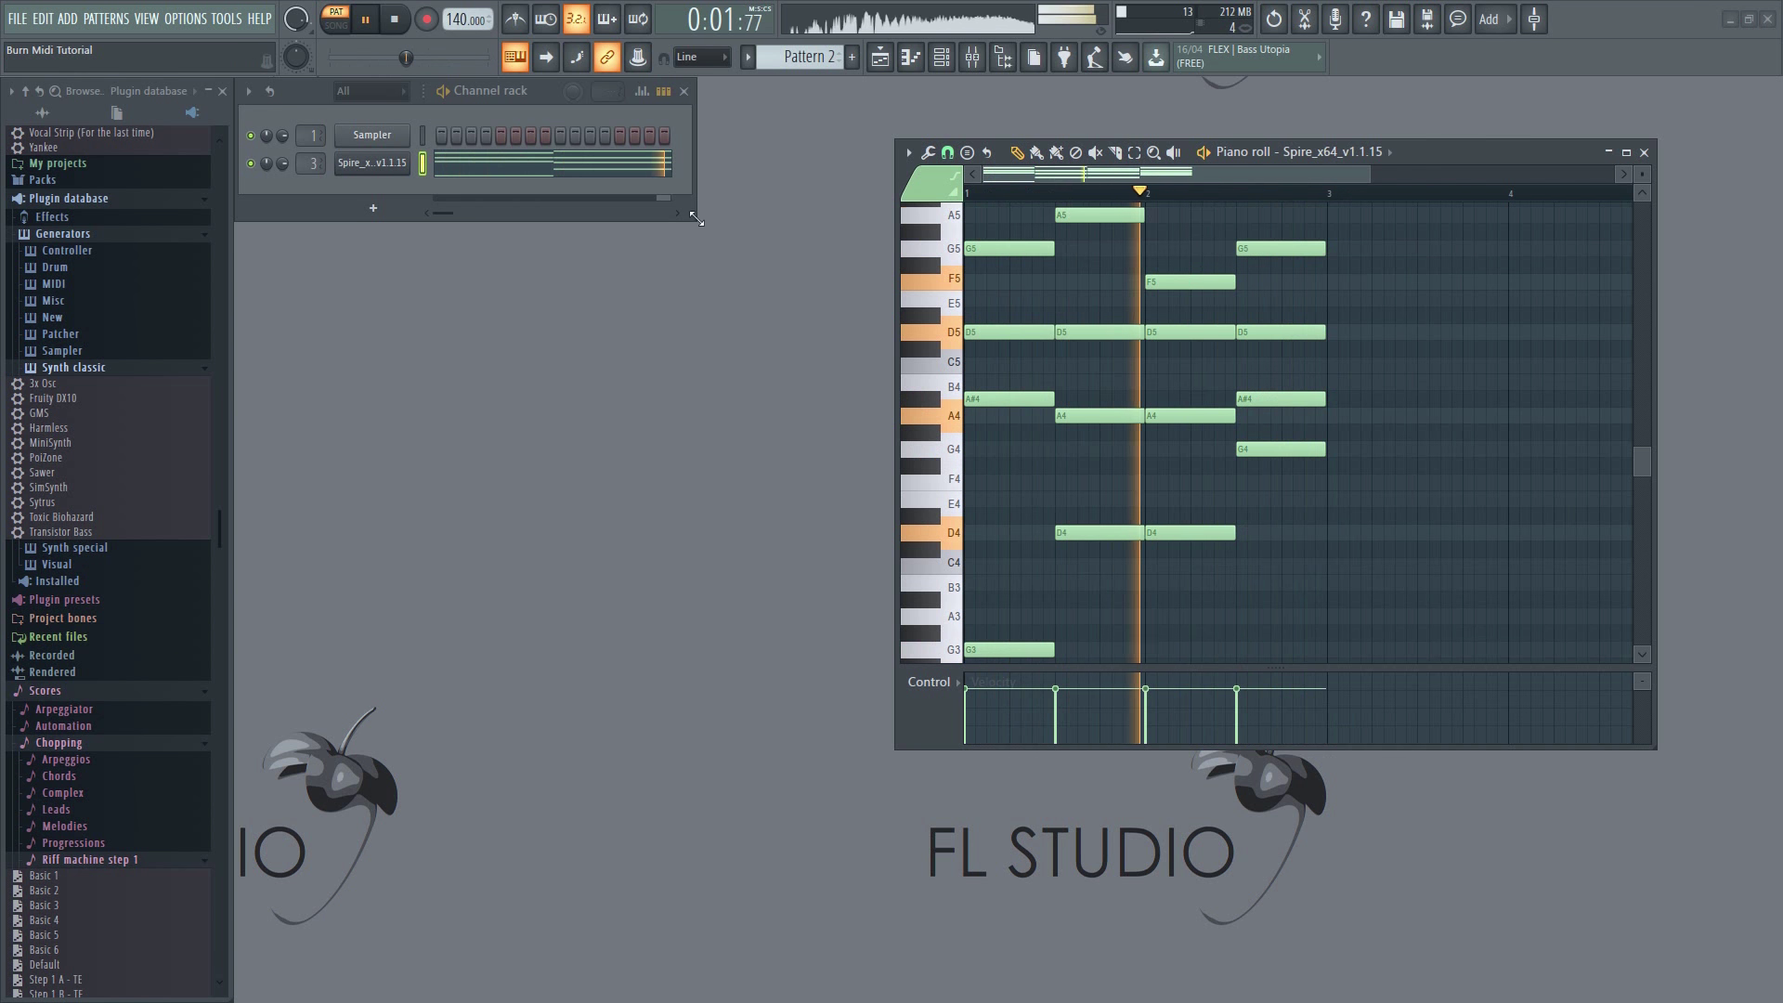
pyautogui.click(394, 20)
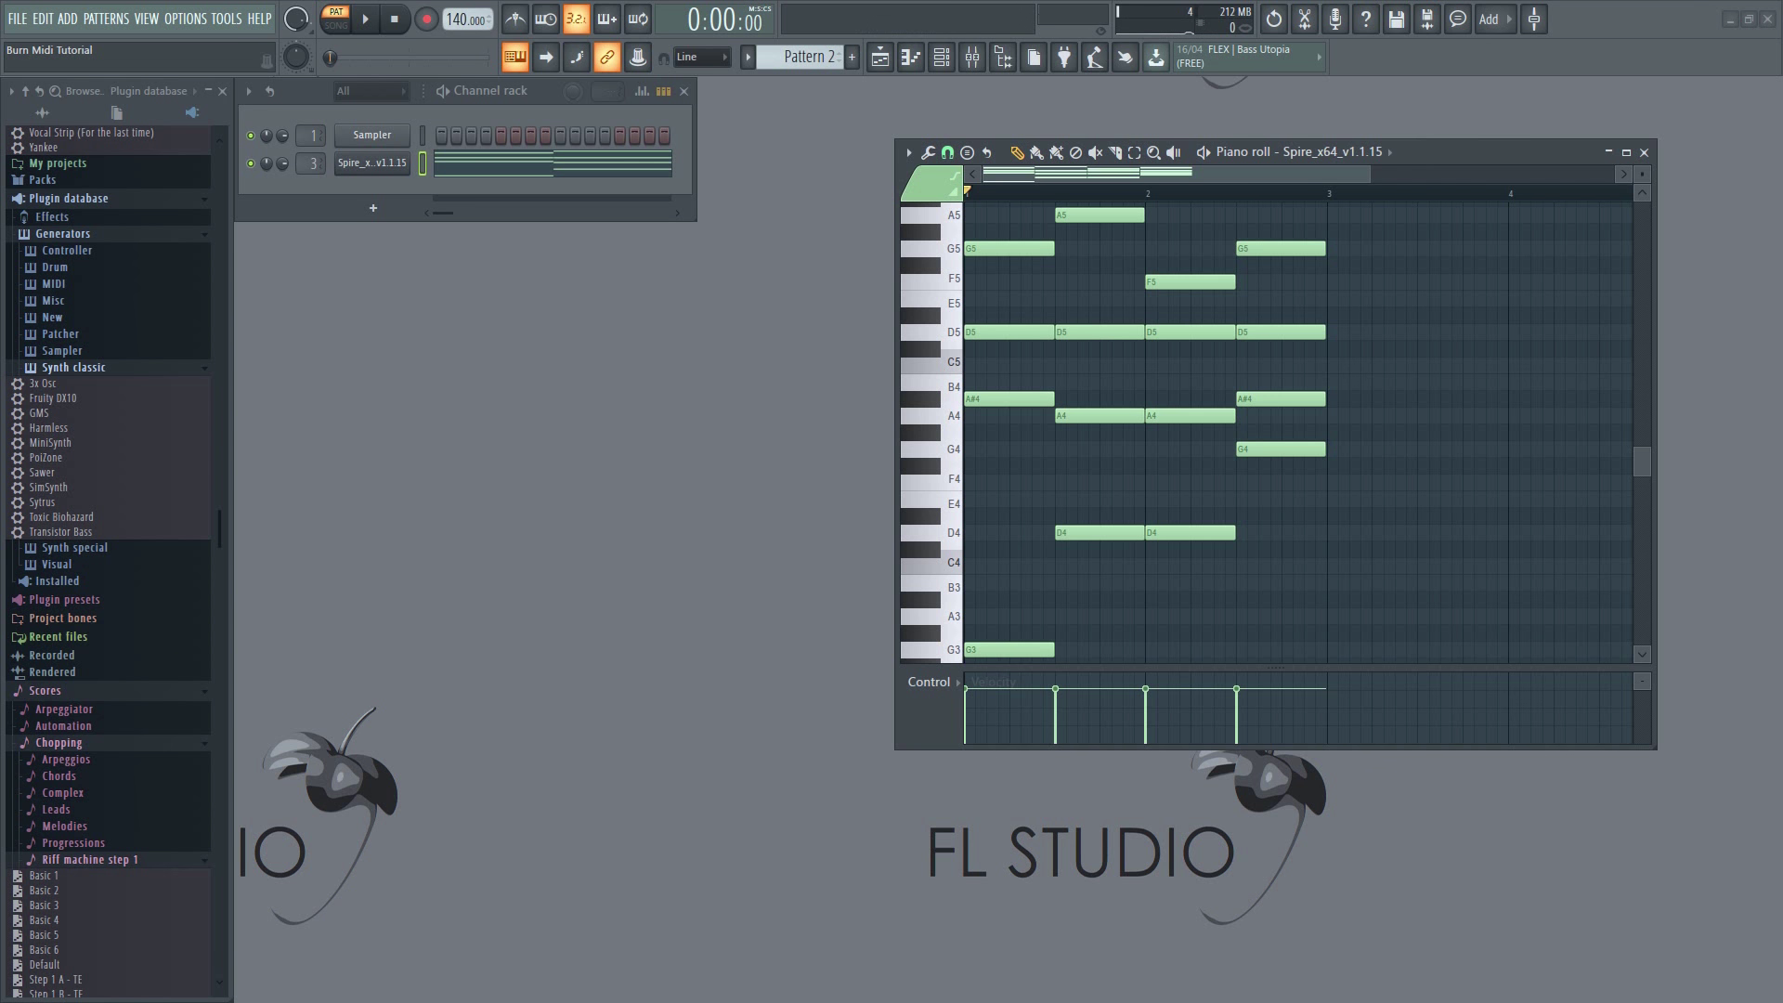
# - Drag Komplete Kontrol into the channel rack
pyautogui.moveTo(0, 476); pyautogui.dragTo(421, 476)
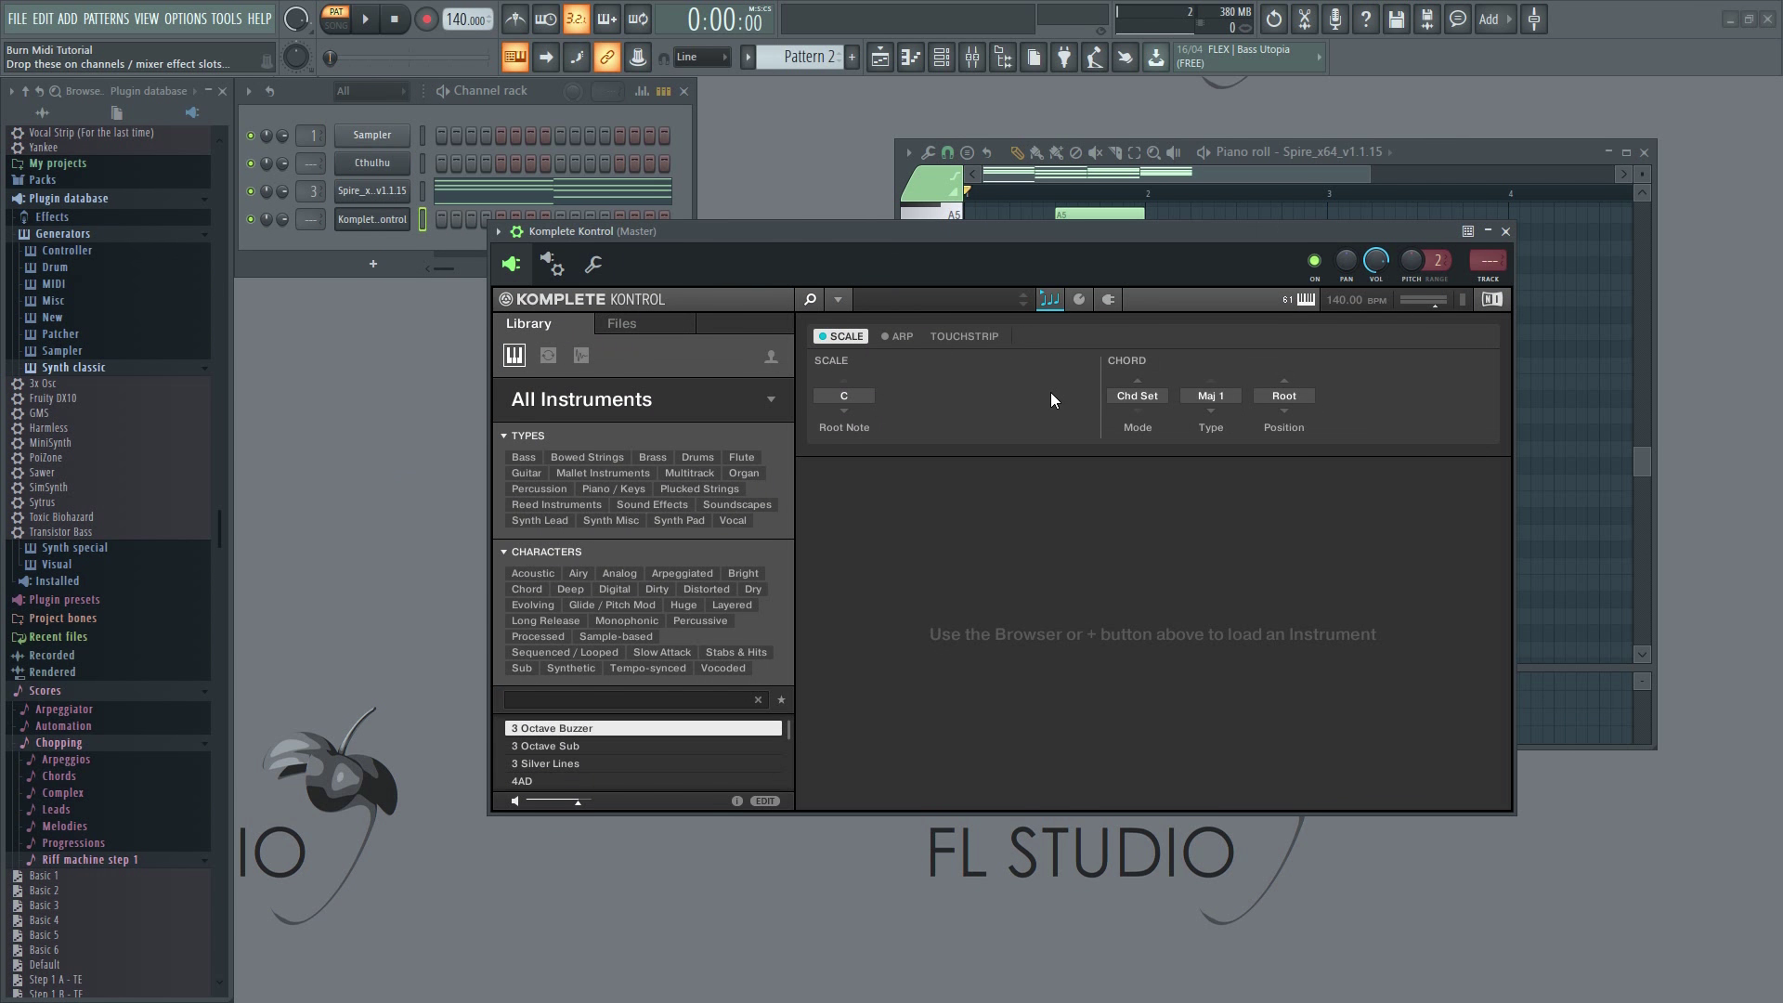
pyautogui.click(1155, 405)
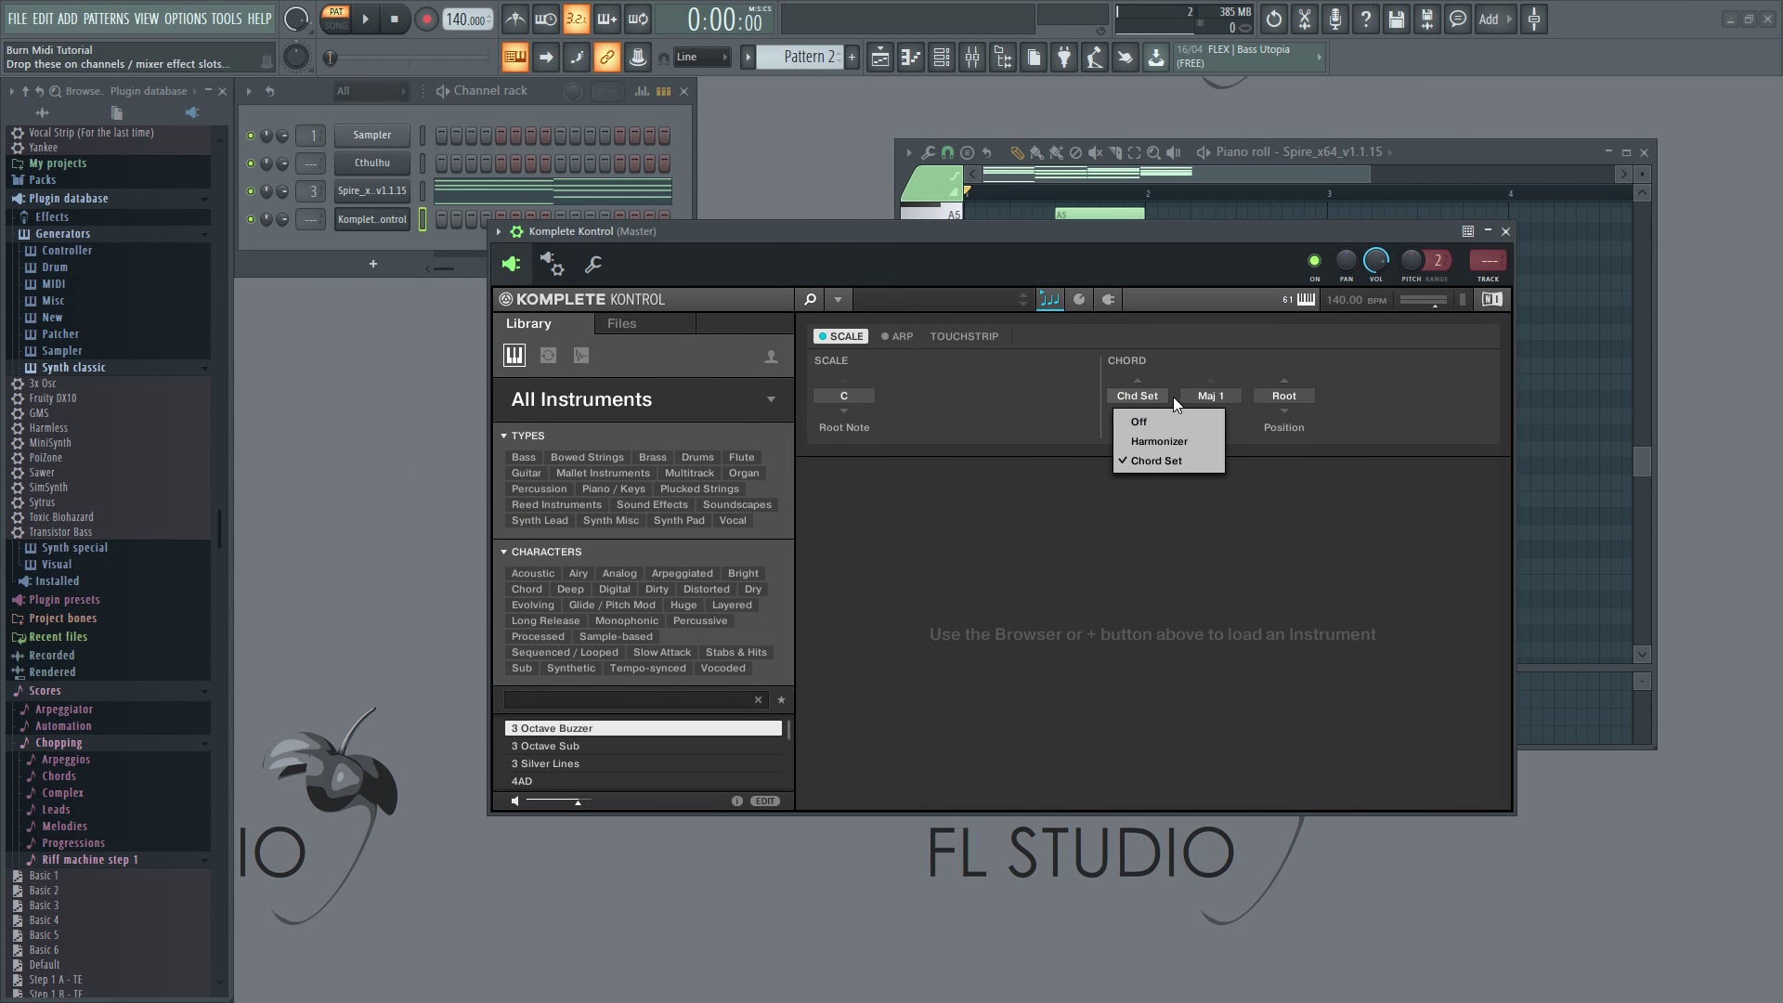
pyautogui.click(1172, 397)
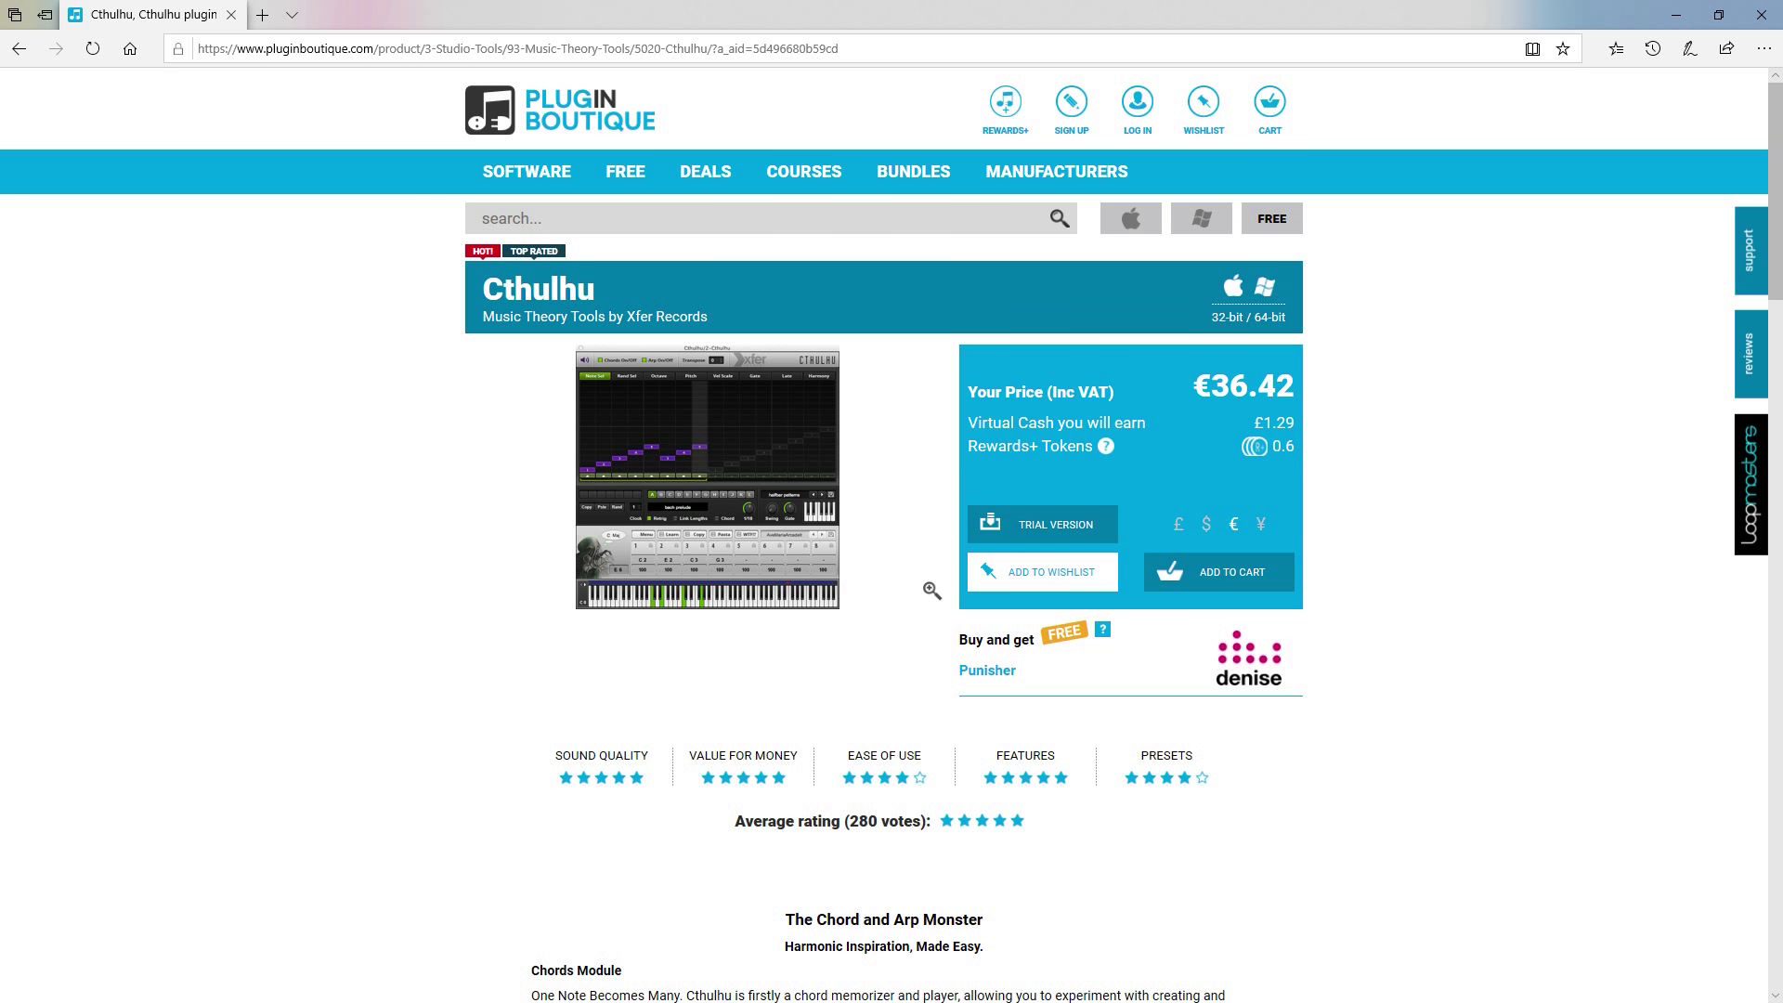